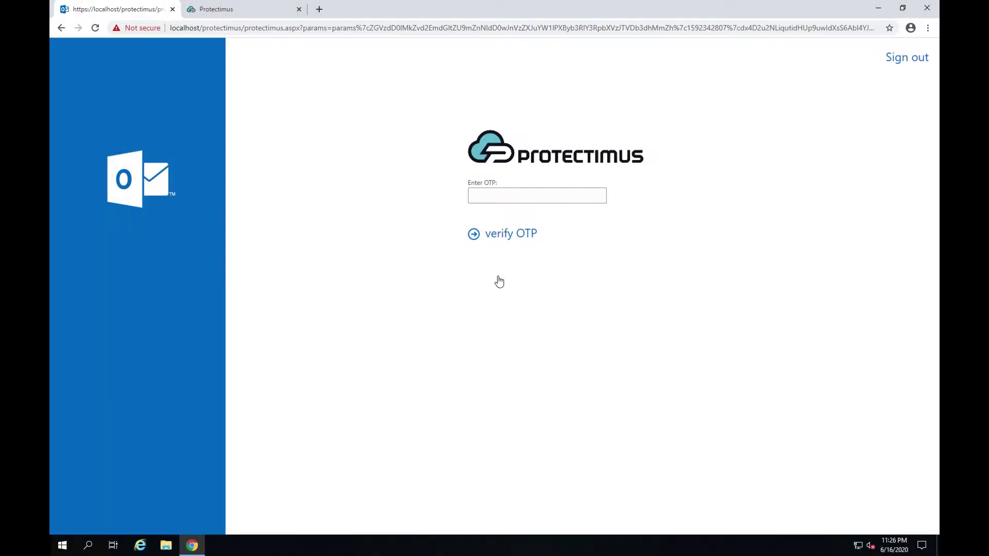
# Submit a wrong one-time password so Outlook Web App rejects it as Invalid OTP
pyautogui.click(490, 196)
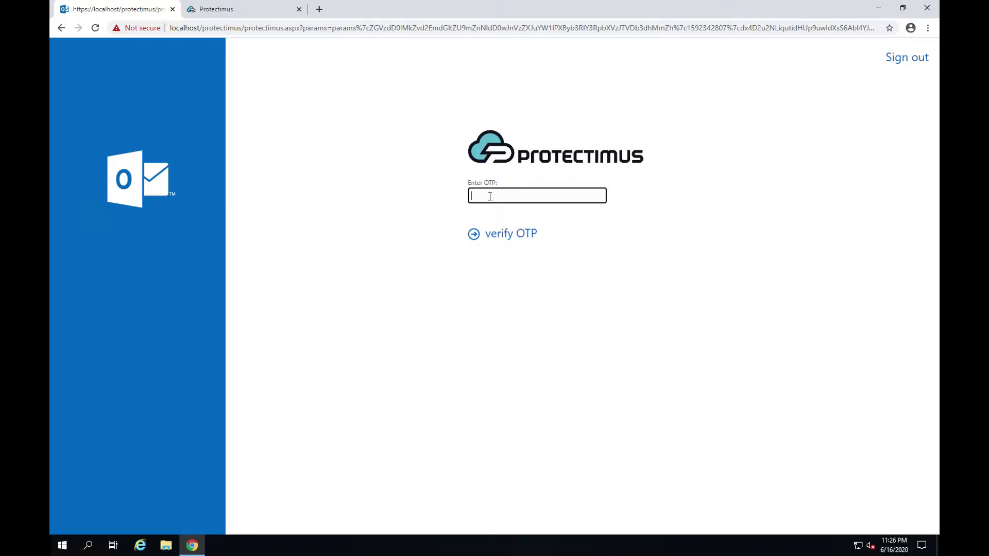
pyautogui.write('wrong otp')
pyautogui.click(506, 237)
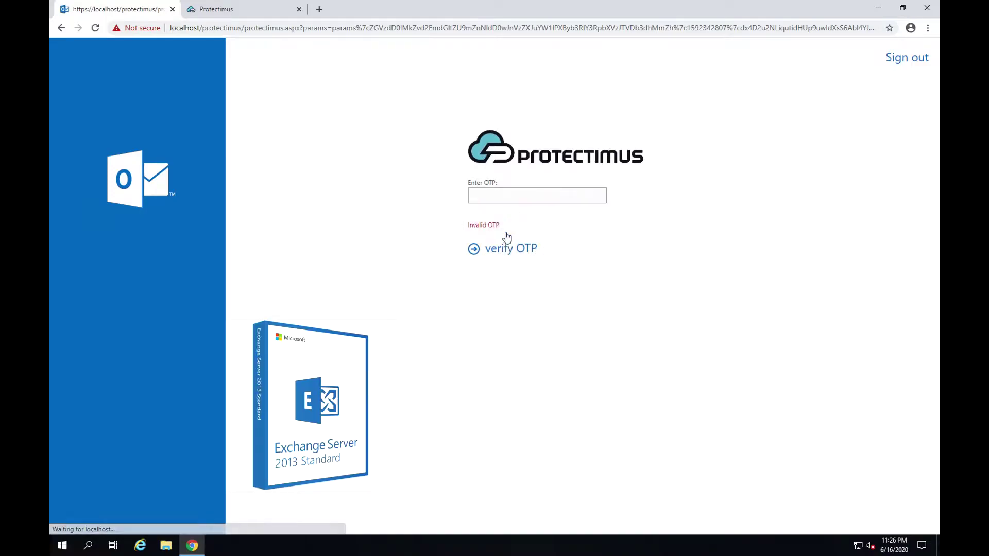
pyautogui.click(497, 194)
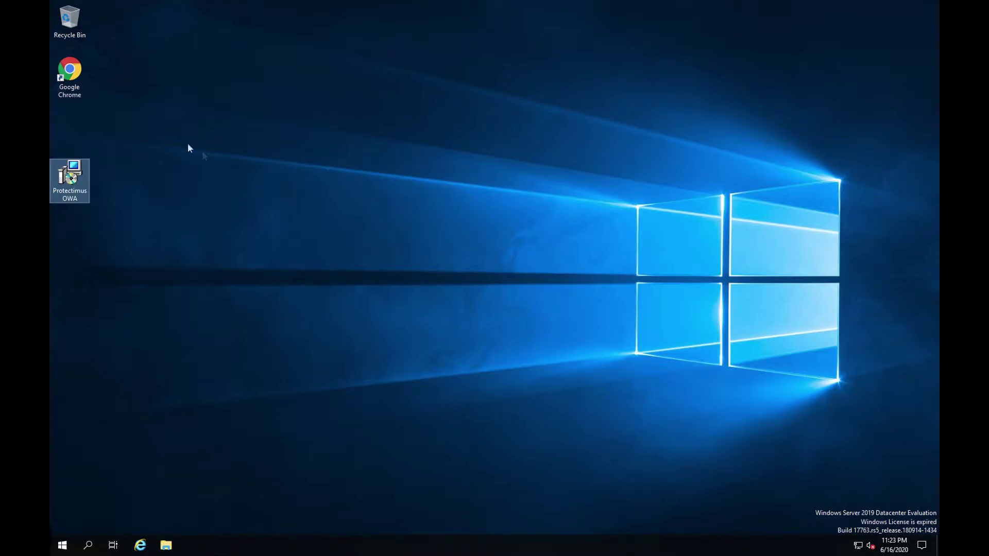
# Launch Chrome, go to localhost/owa and sign in with the account password
pyautogui.doubleClick(70, 72)
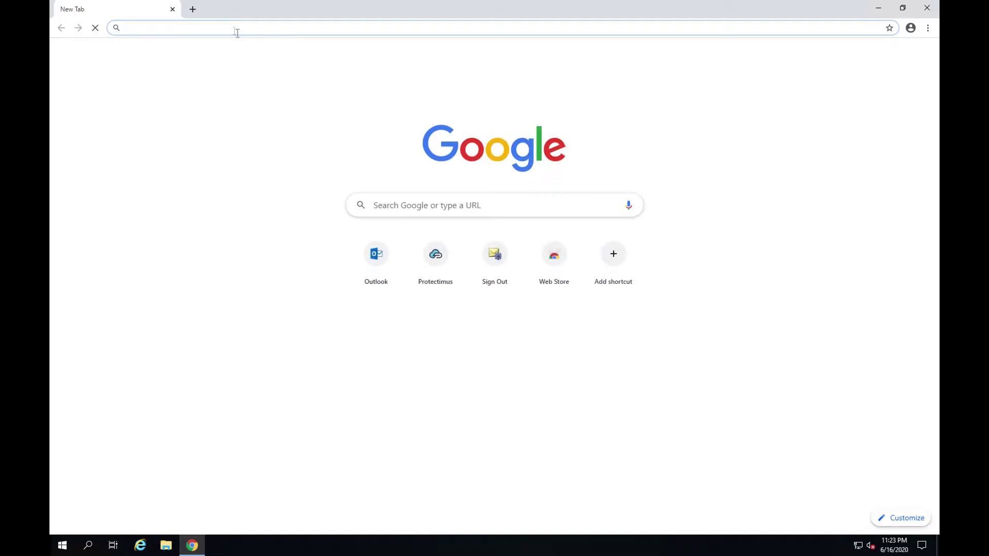
pyautogui.write('localho')
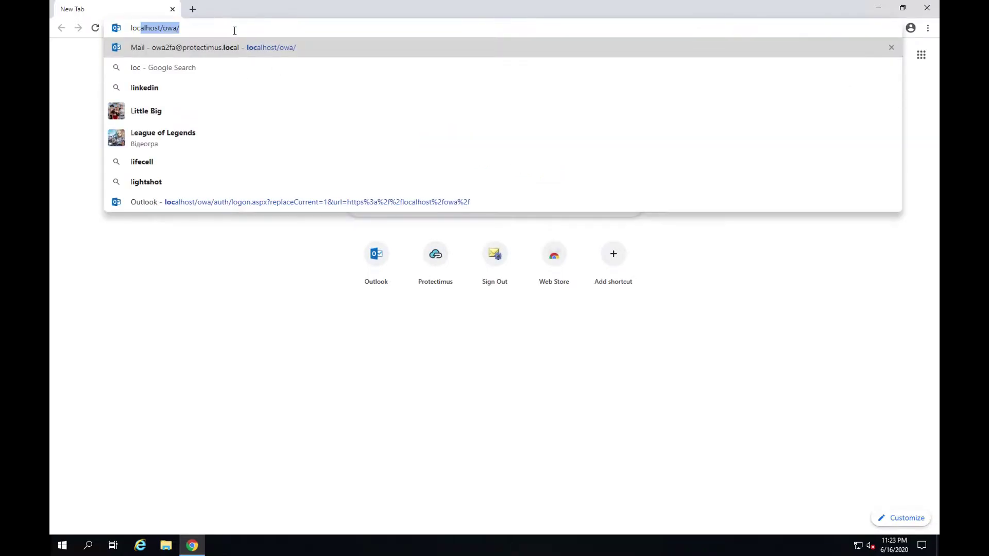
pyautogui.write('st')
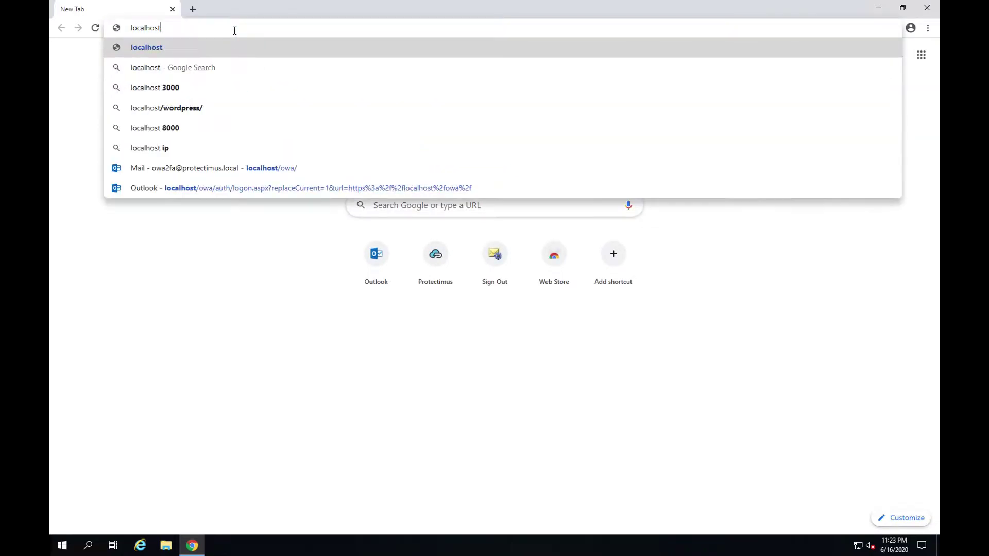
pyautogui.write('/owa')
pyautogui.press('Return')
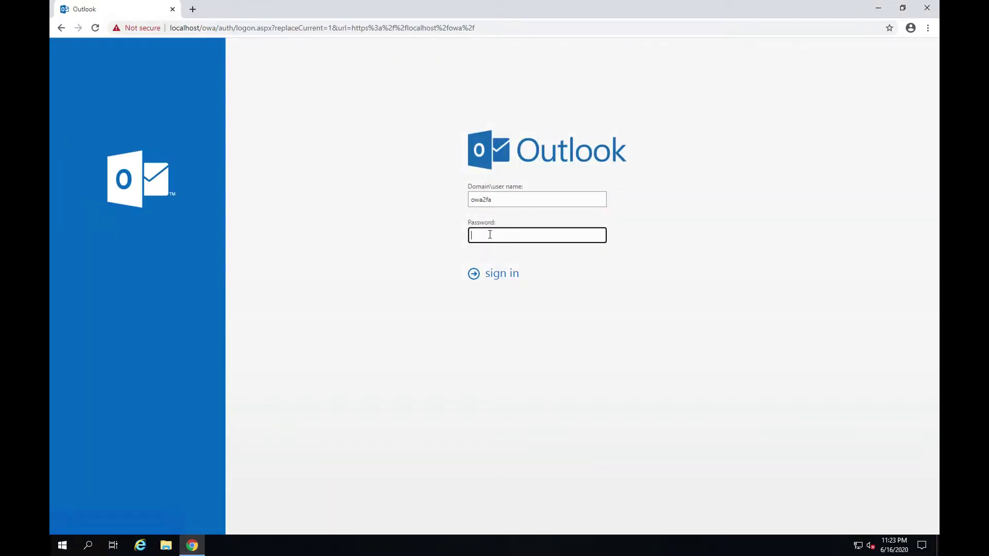
pyautogui.write('•••••••')
pyautogui.press('Return')
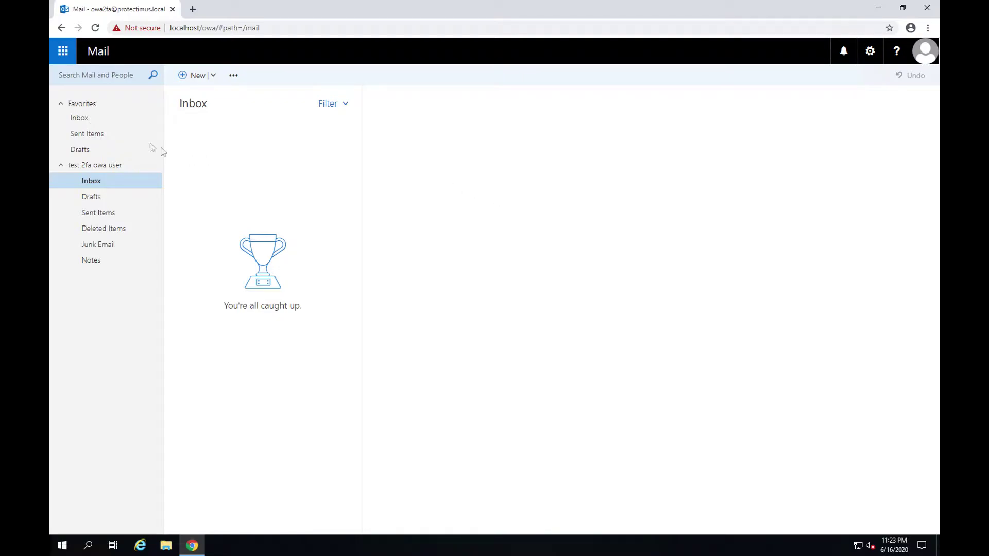
# View the empty Inbox, sign out of the mailbox, and open a new browser tab
pyautogui.click(82, 120)
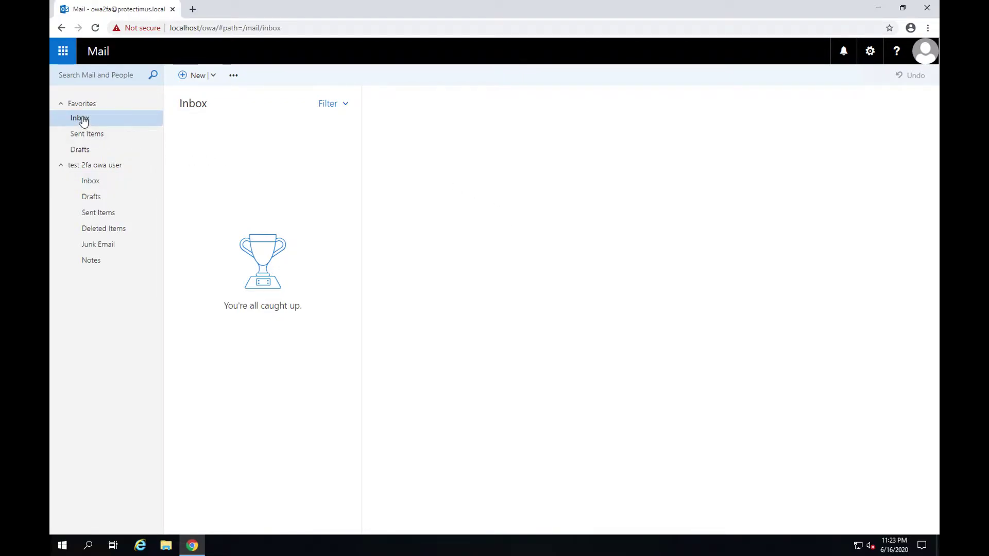
pyautogui.click(919, 61)
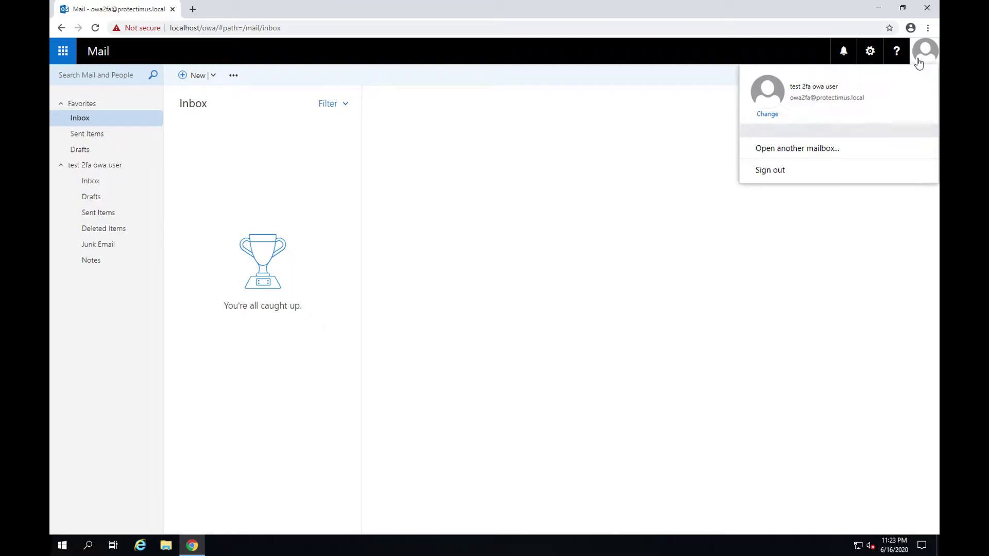
pyautogui.click(769, 159)
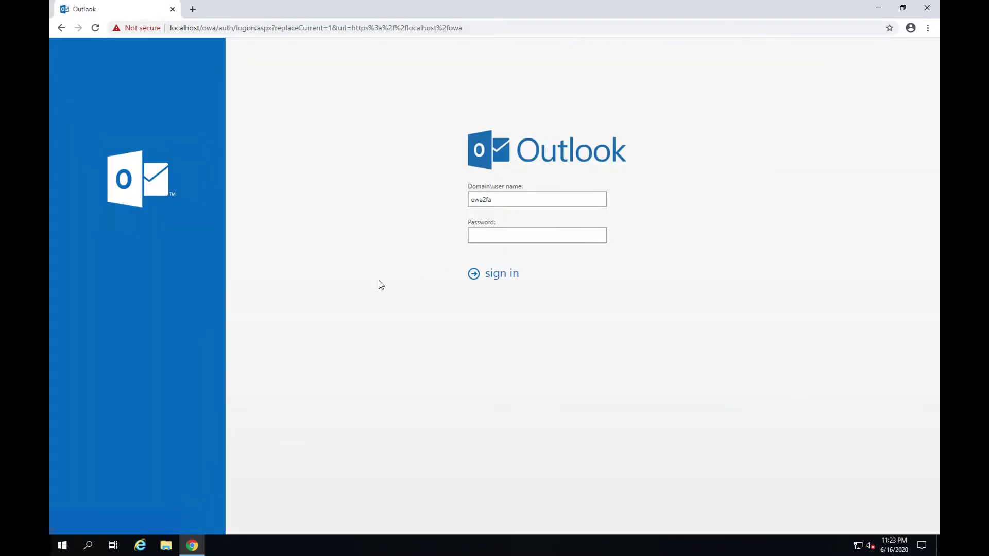
pyautogui.hotkey('ctrl', 't')
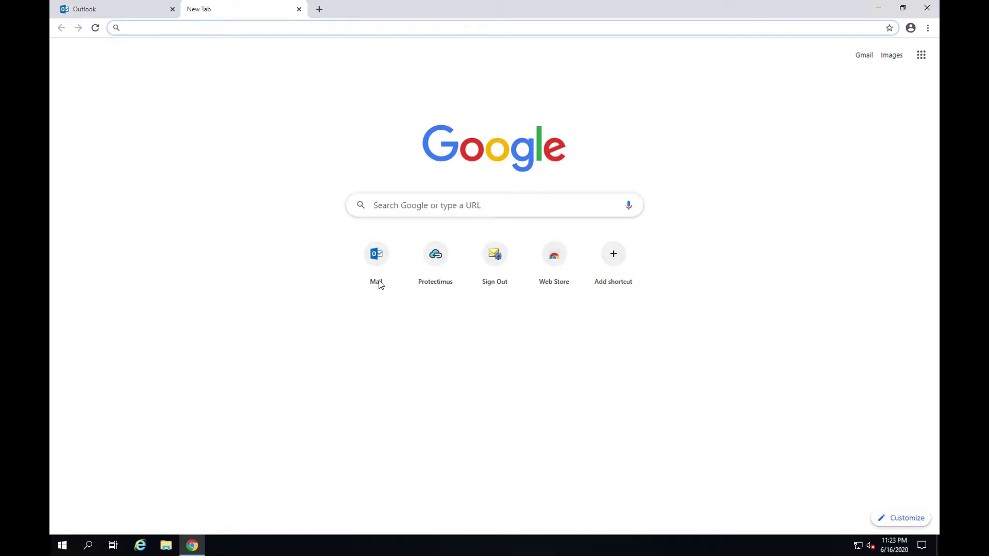
# Go to service.protectimus.com and log in with the autofilled credentials
pyautogui.write('servi')
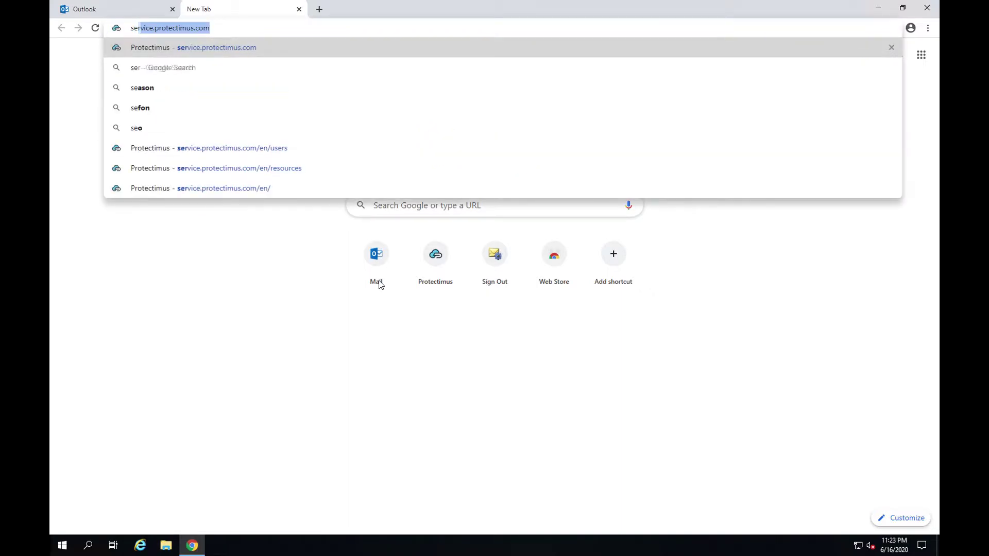
pyautogui.write('ce.')
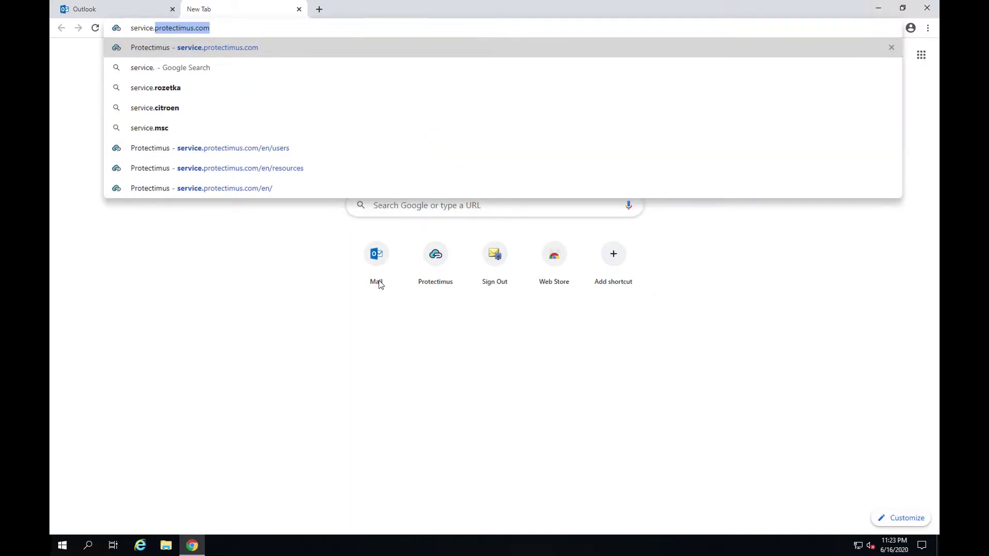
pyautogui.press('Return')
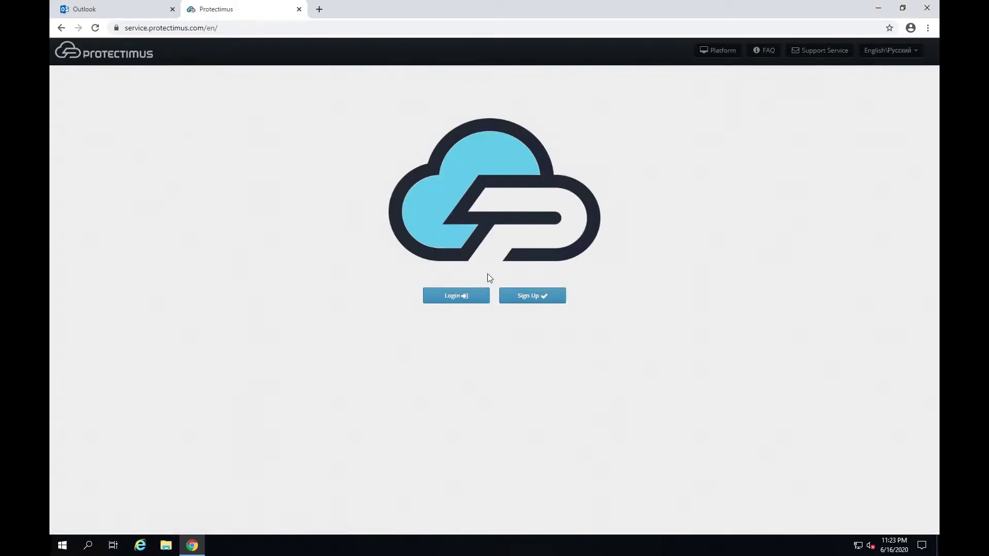
pyautogui.click(453, 296)
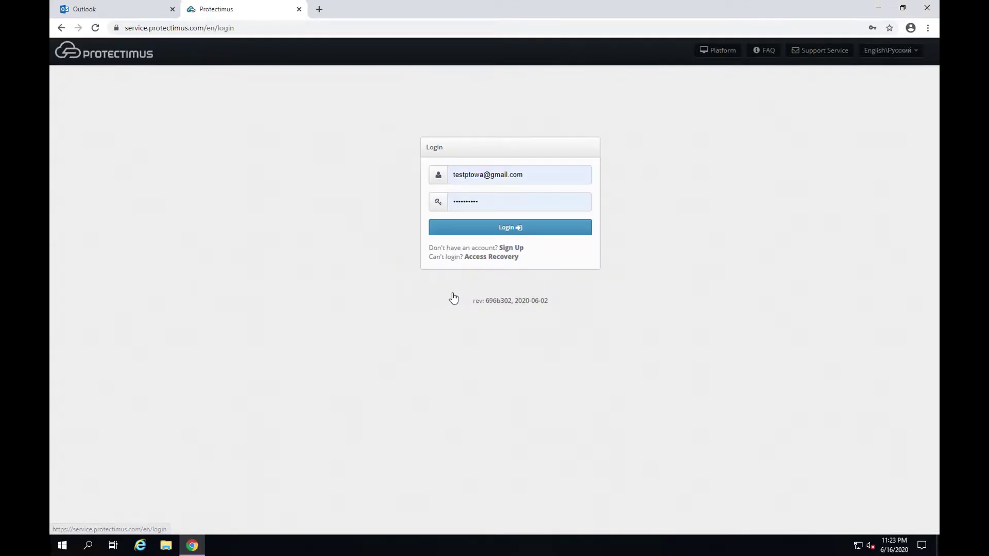
pyautogui.click(498, 226)
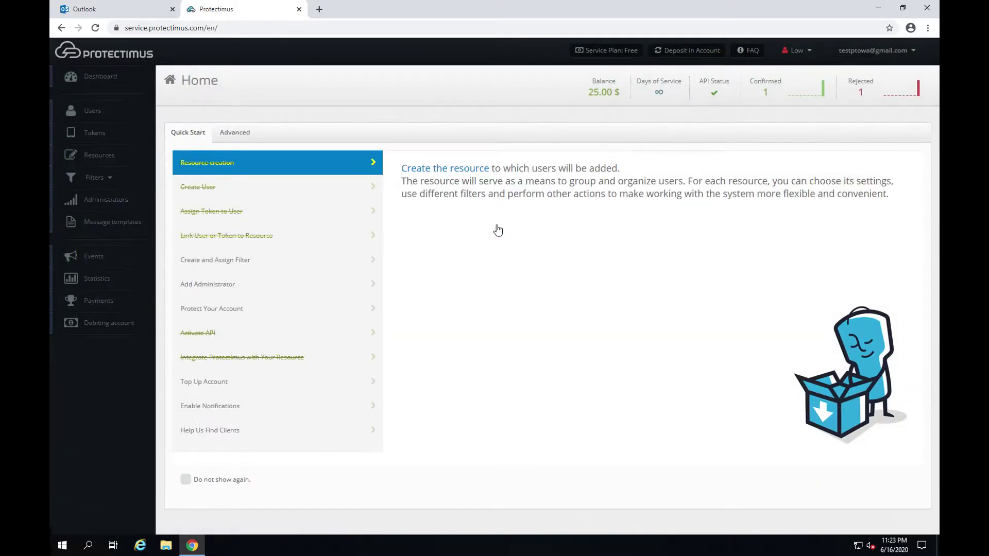
# Create and save a resource named test2faowa, then go to the Users list
pyautogui.click(100, 157)
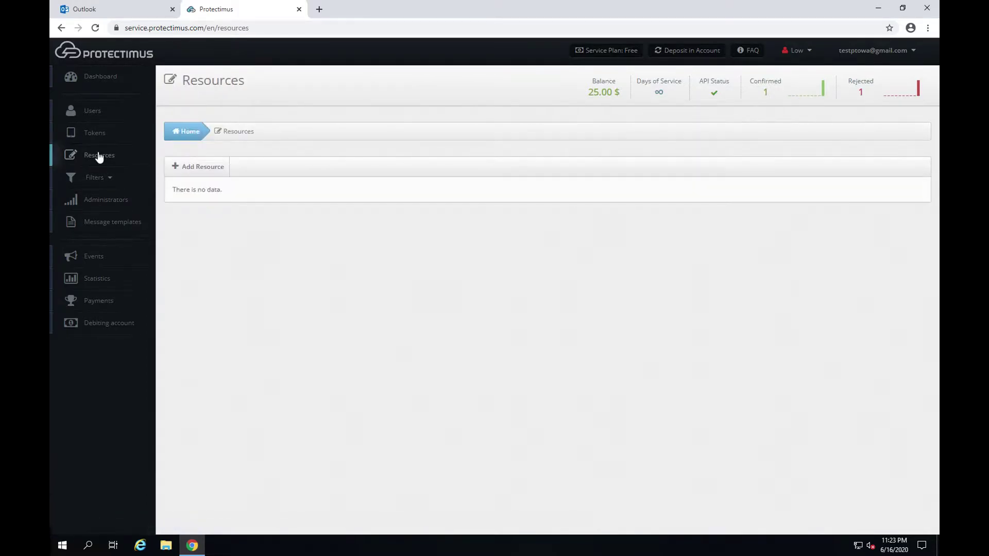
pyautogui.click(194, 168)
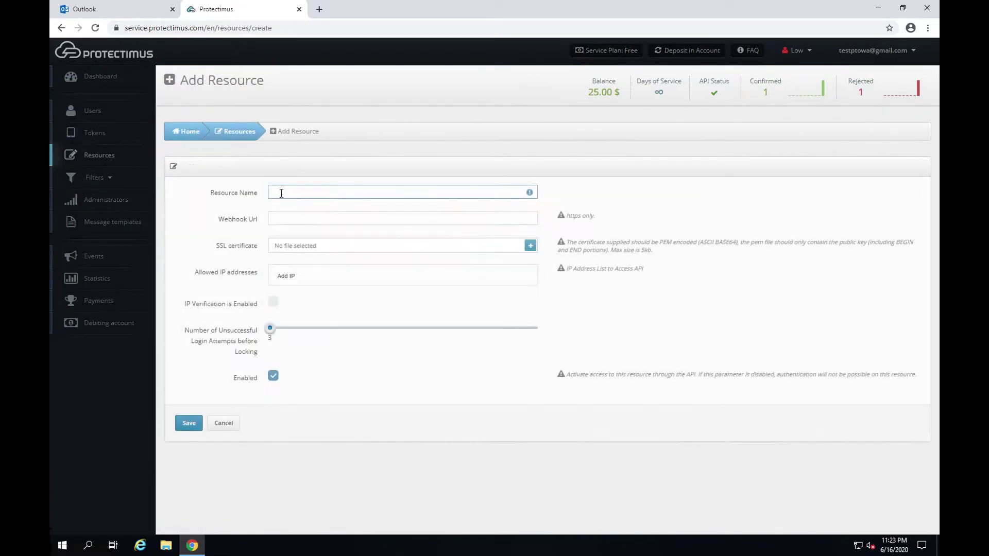
pyautogui.write('test2faowa')
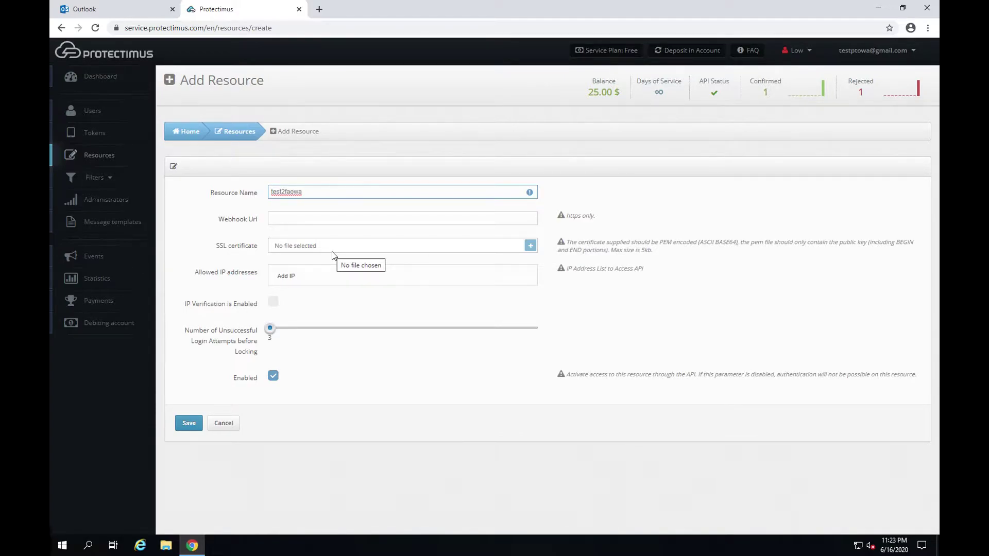
pyautogui.click(191, 426)
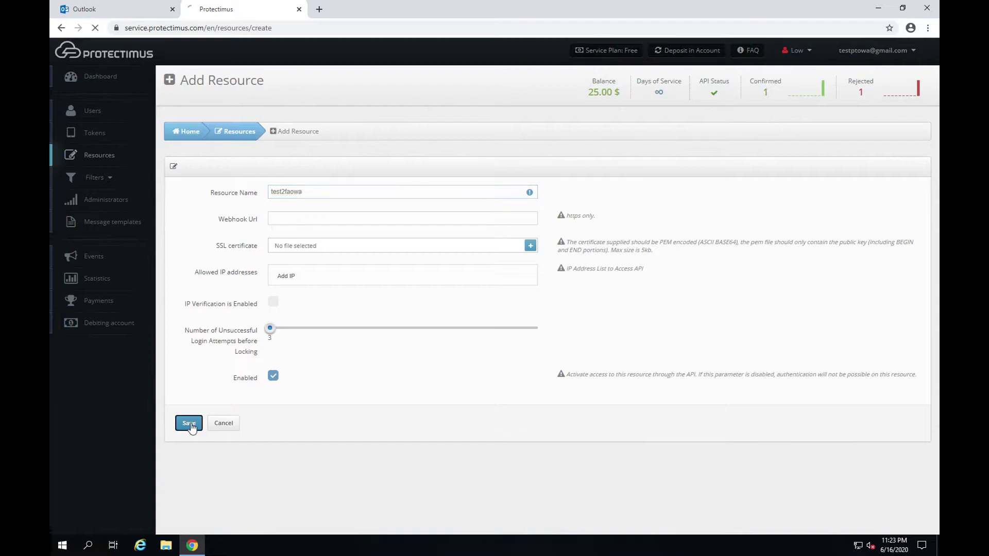
pyautogui.click(93, 112)
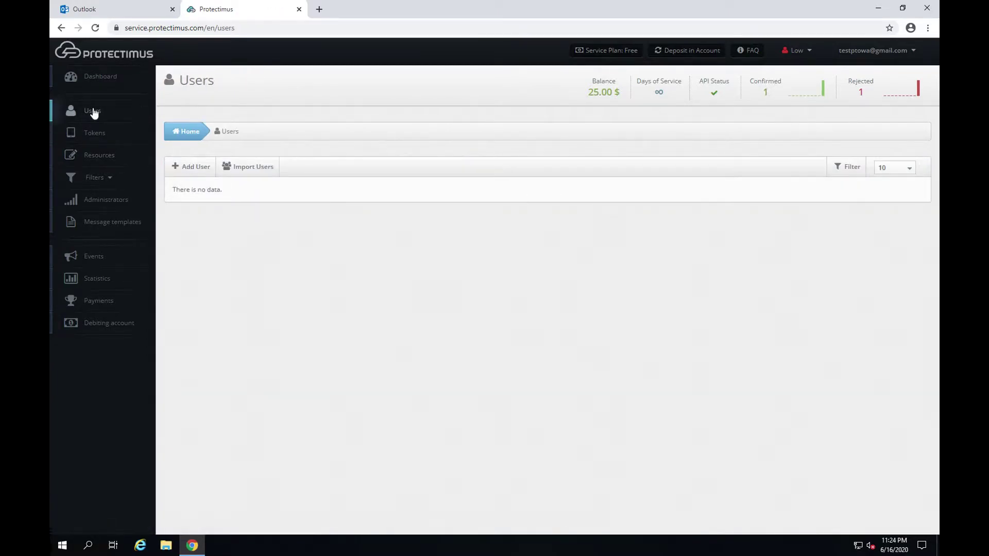
# Add a new user whose login is the OWA account name copied from the sign-in page, and save it
pyautogui.click(199, 170)
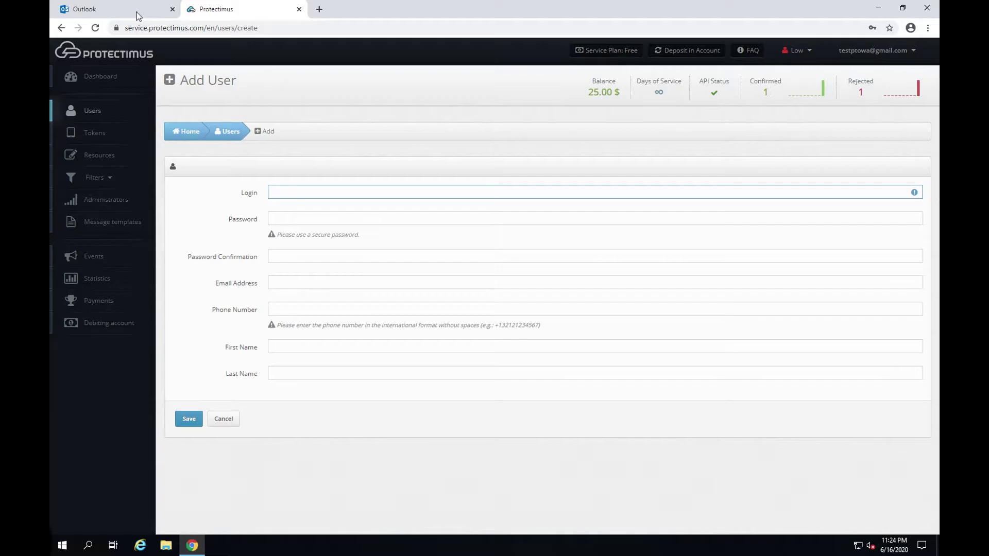
pyautogui.click(138, 16)
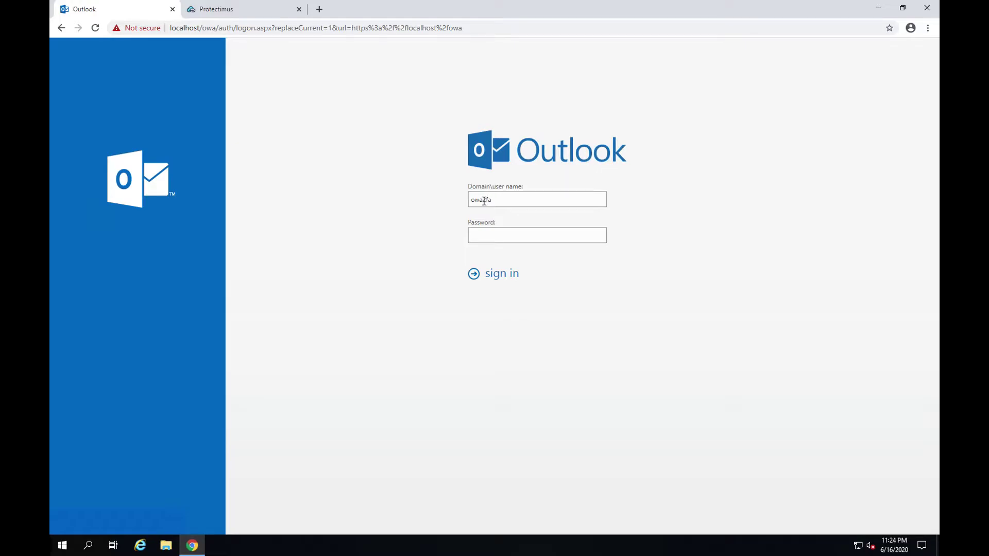
pyautogui.doubleClick(483, 201)
pyautogui.hotkey('ctrl', 'c')
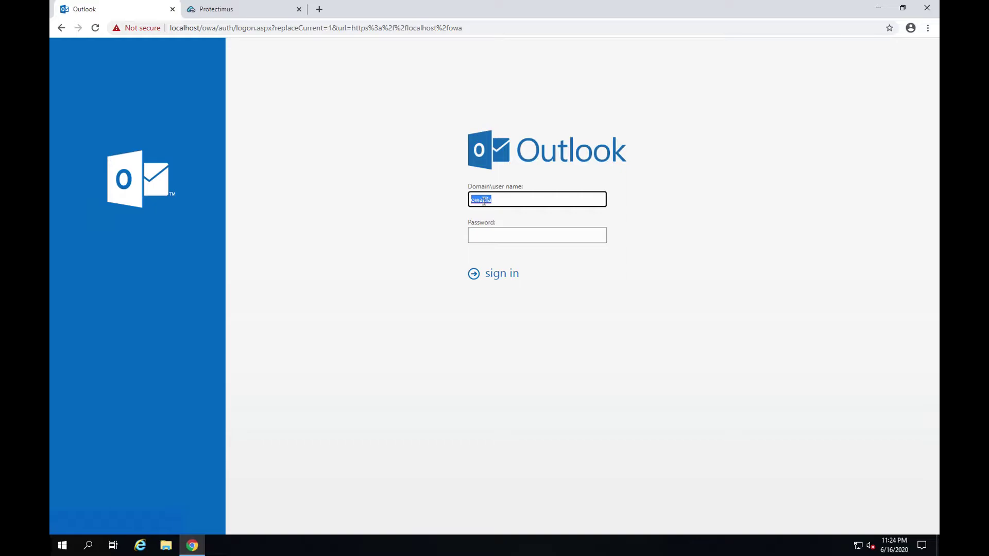
pyautogui.click(246, 14)
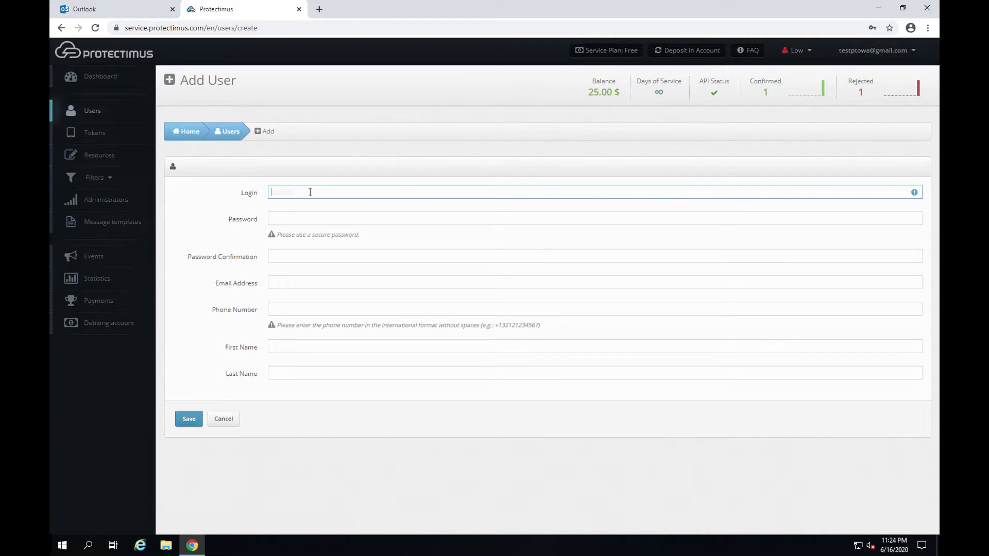
pyautogui.hotkey('ctrl', 'v')
pyautogui.write('@protectimus')
pyautogui.click(189, 420)
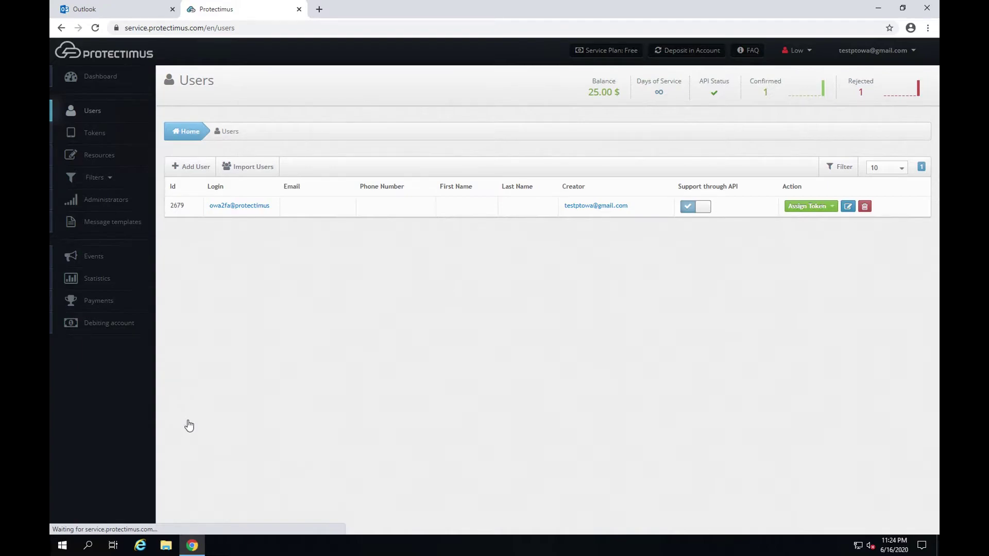
# Under Tokens, add a new software token of type Protectimus SMART
pyautogui.click(94, 132)
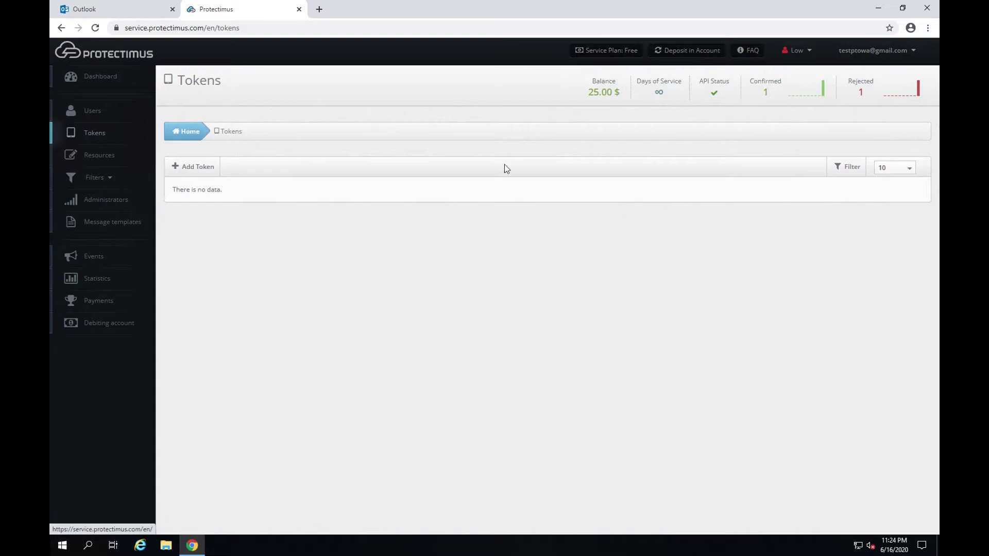
pyautogui.click(200, 173)
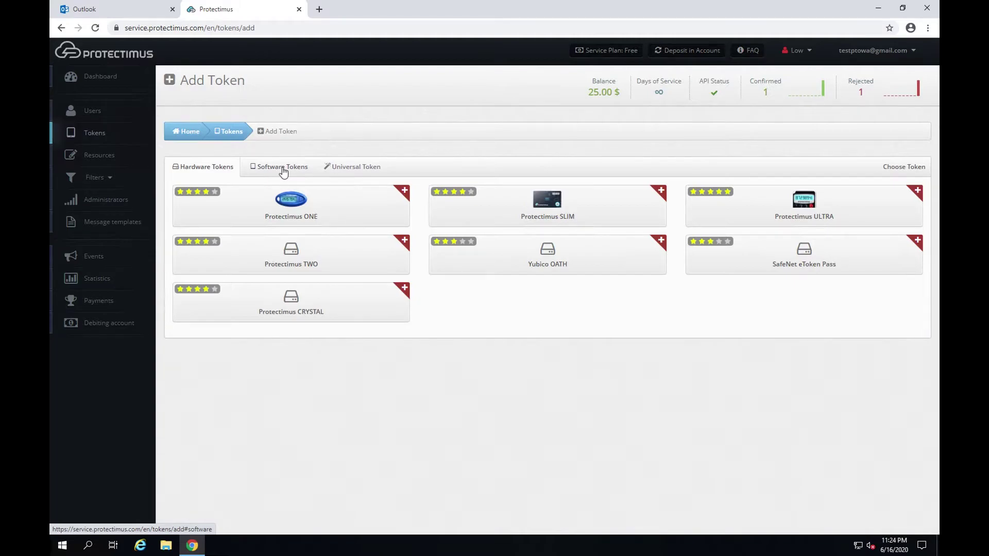
pyautogui.click(283, 170)
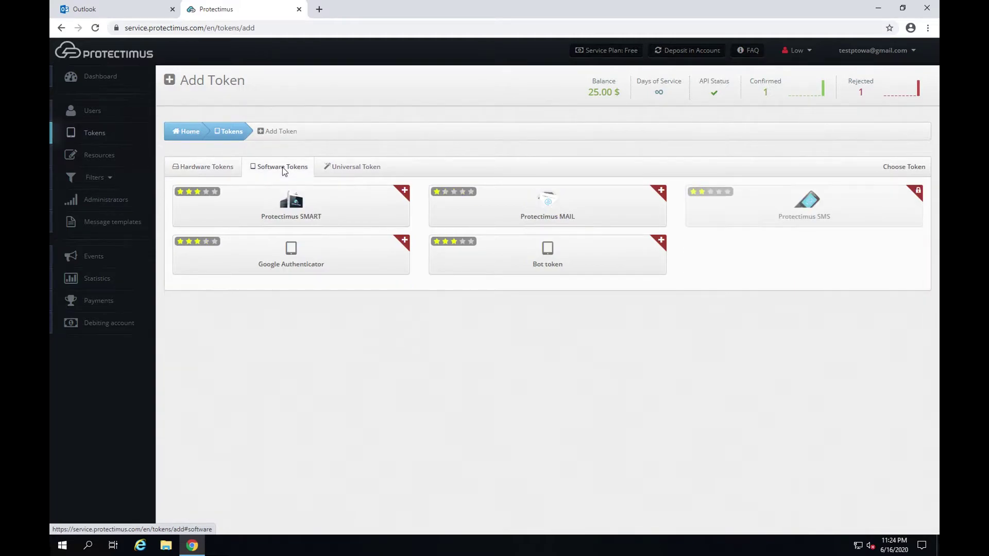
pyautogui.click(281, 202)
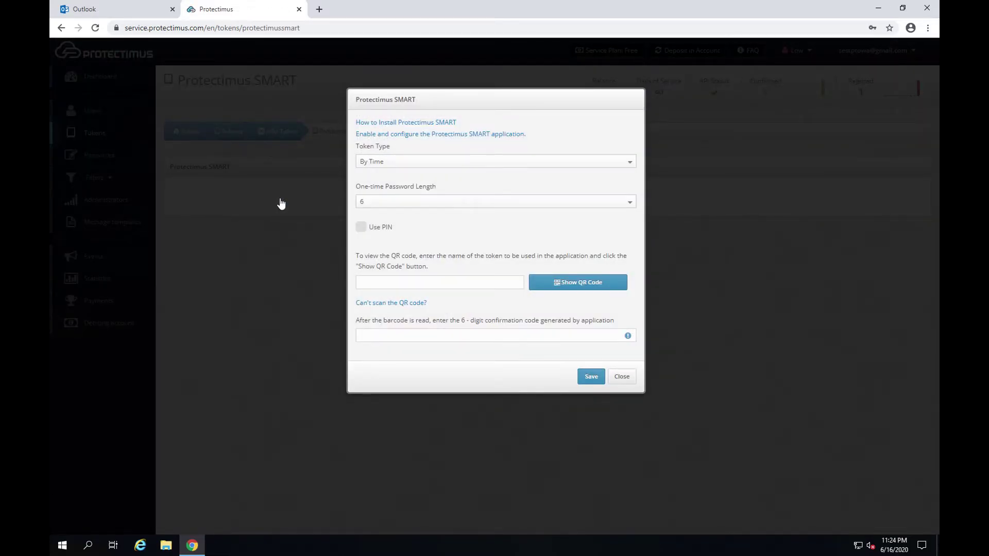
# Name the token 2faowa and show its QR code for scanning with the phone app
pyautogui.click(381, 284)
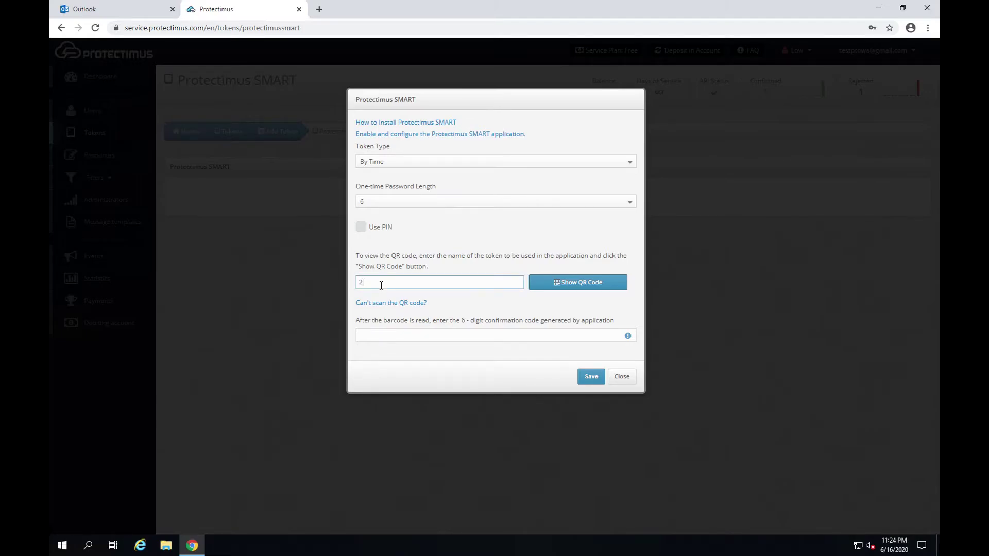
pyautogui.write('2faowa')
pyautogui.click(551, 283)
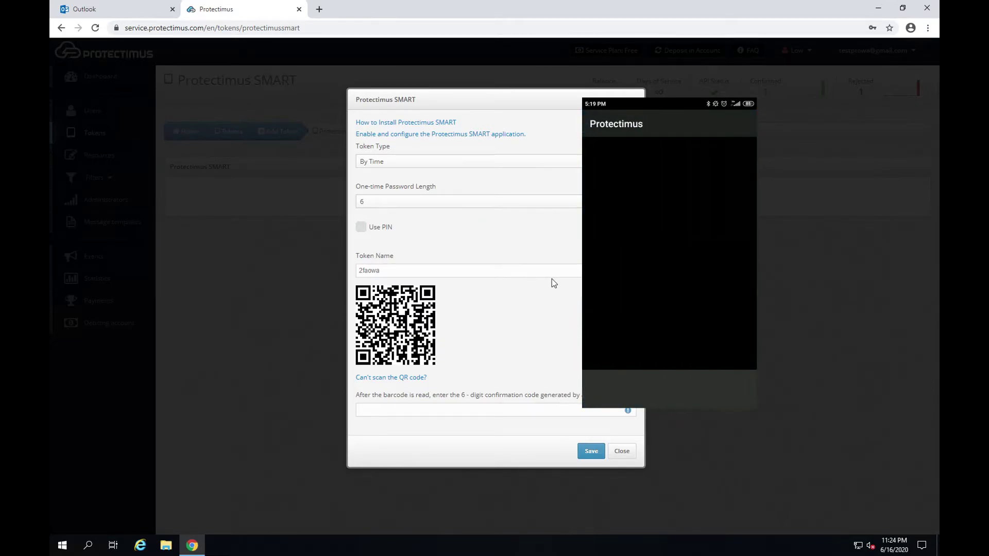
# Enter the current 6-digit code from the phone app and save the token
pyautogui.click(411, 409)
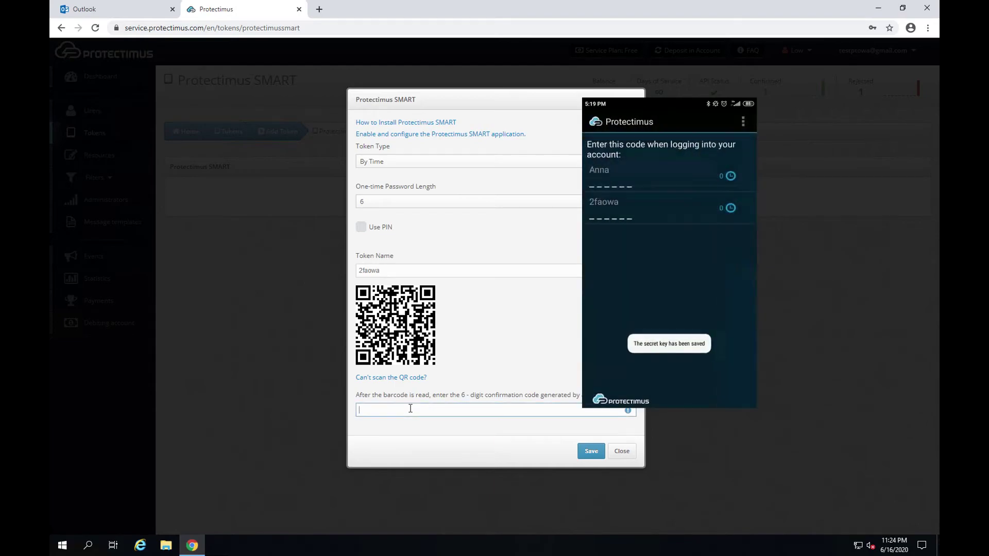
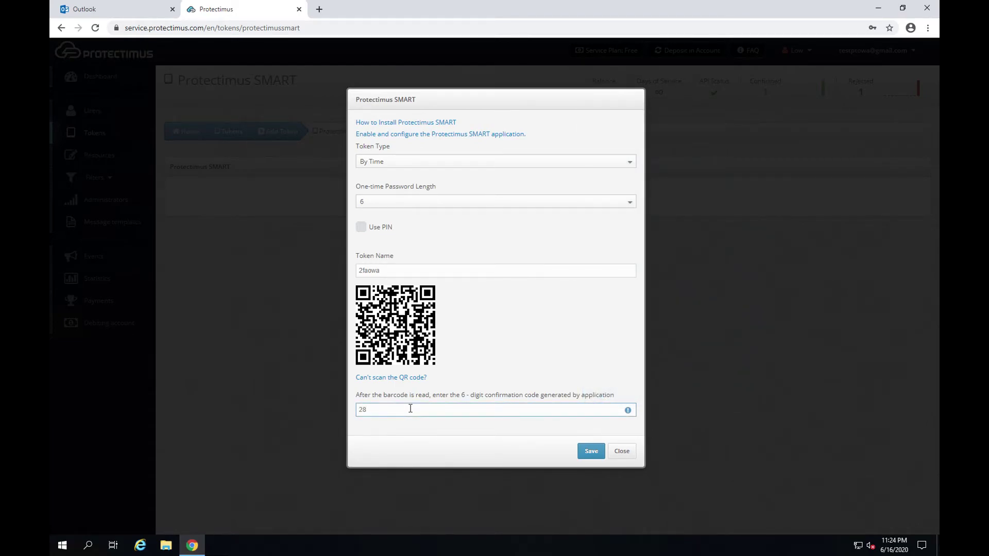
pyautogui.press('BackSpace')
pyautogui.press('BackSpace')
pyautogui.press('BackSpace')
pyautogui.click(586, 452)
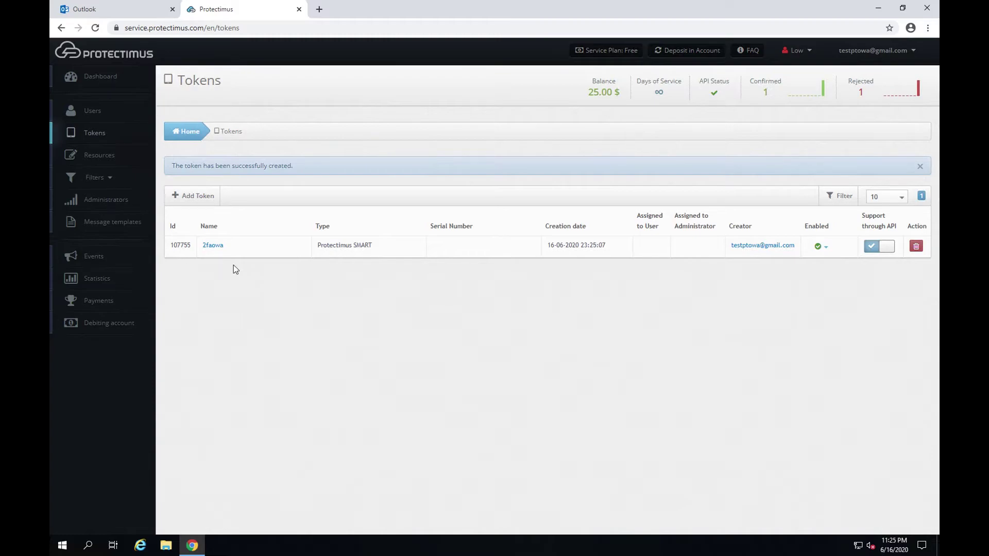
# Assign the existing 2faowa token to the OWA user
pyautogui.click(92, 113)
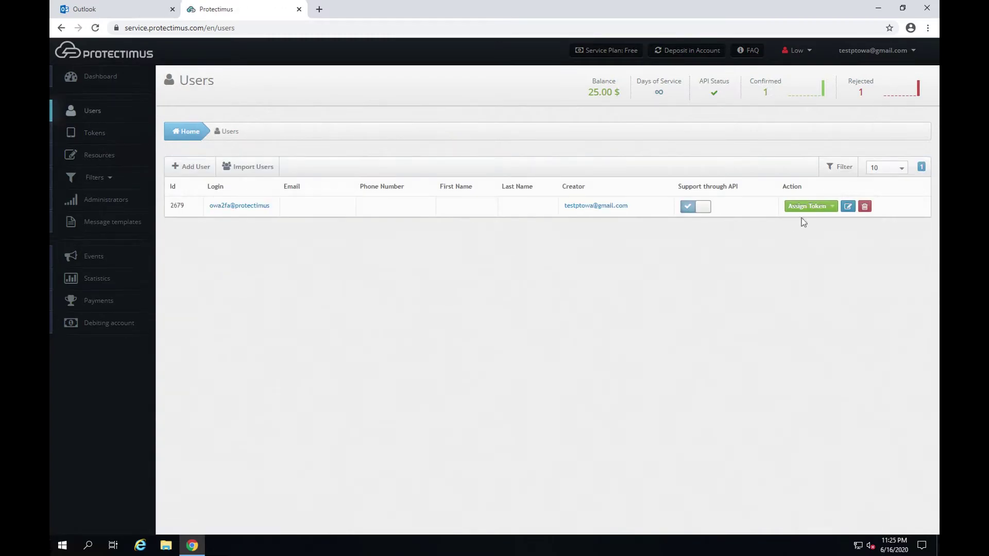
pyautogui.click(829, 206)
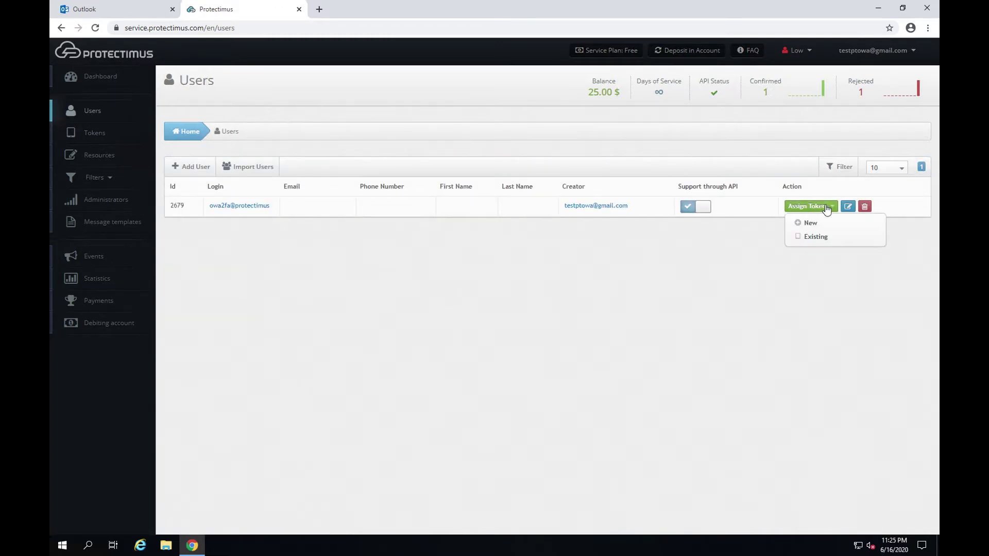
pyautogui.click(815, 238)
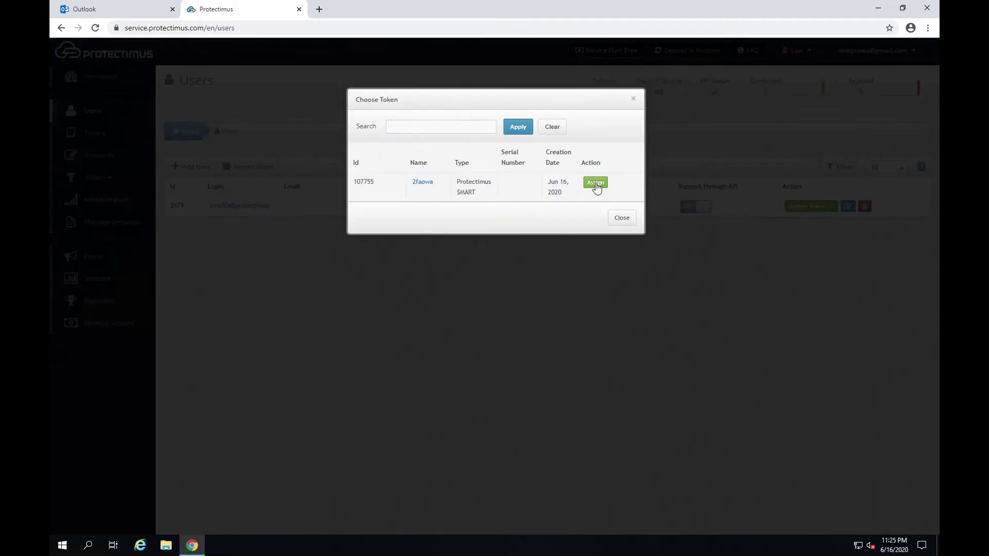
pyautogui.click(596, 184)
pyautogui.click(624, 185)
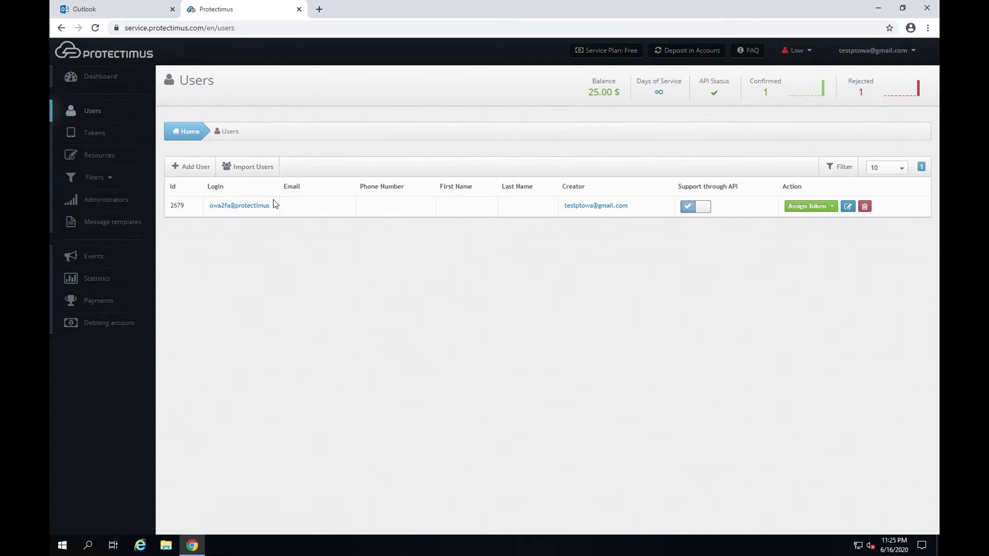
# Link the 2faowa token with its user to the test2faowa resource, then minimize the browser
pyautogui.click(98, 155)
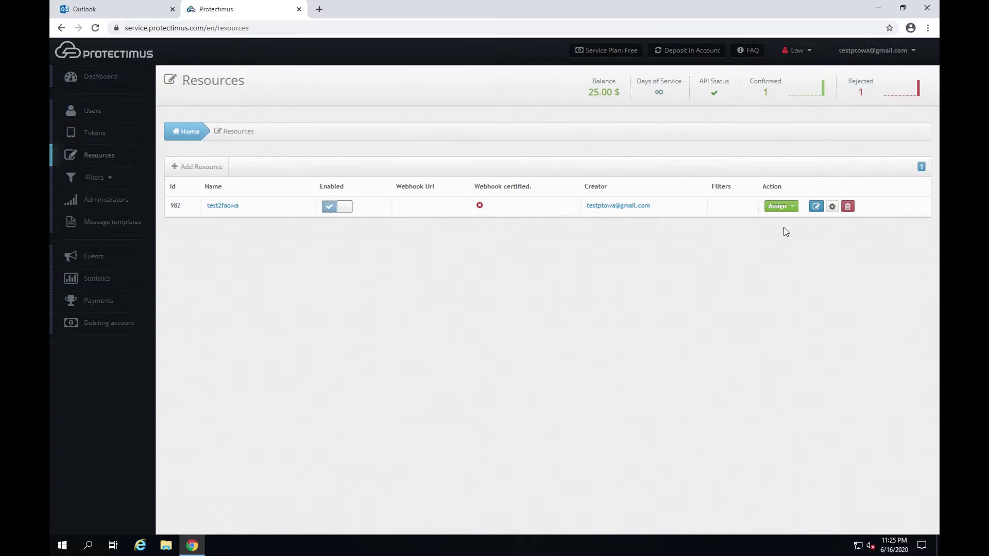
pyautogui.click(793, 208)
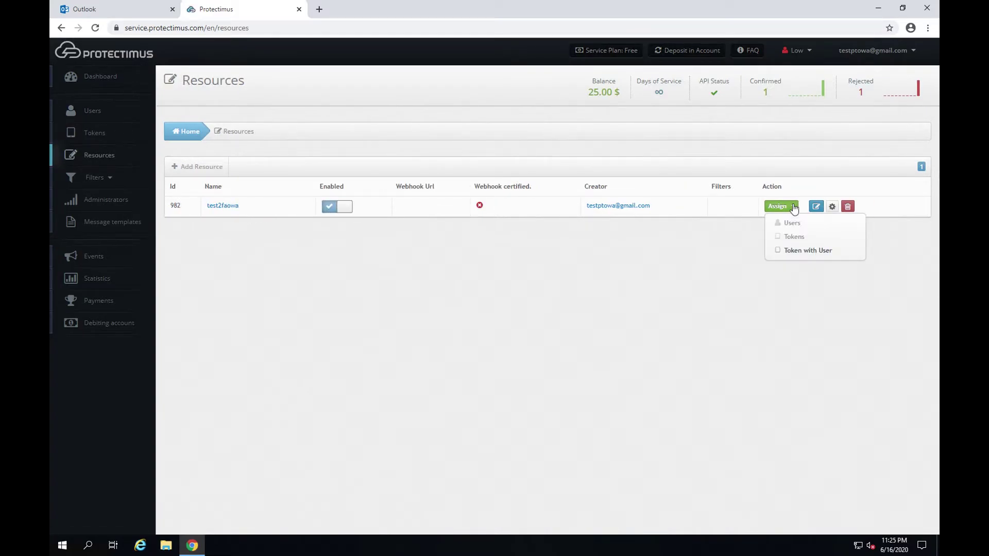
pyautogui.click(796, 256)
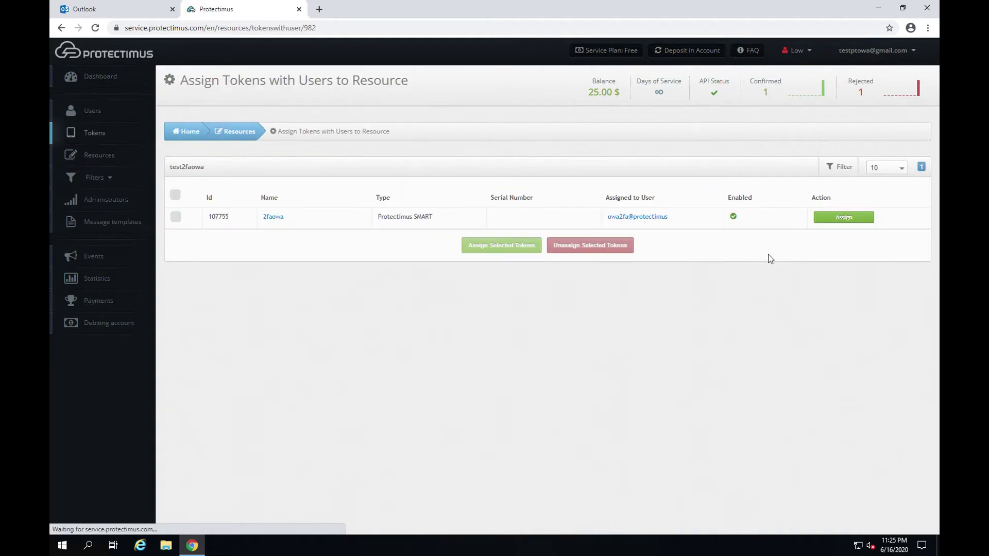
pyautogui.click(836, 224)
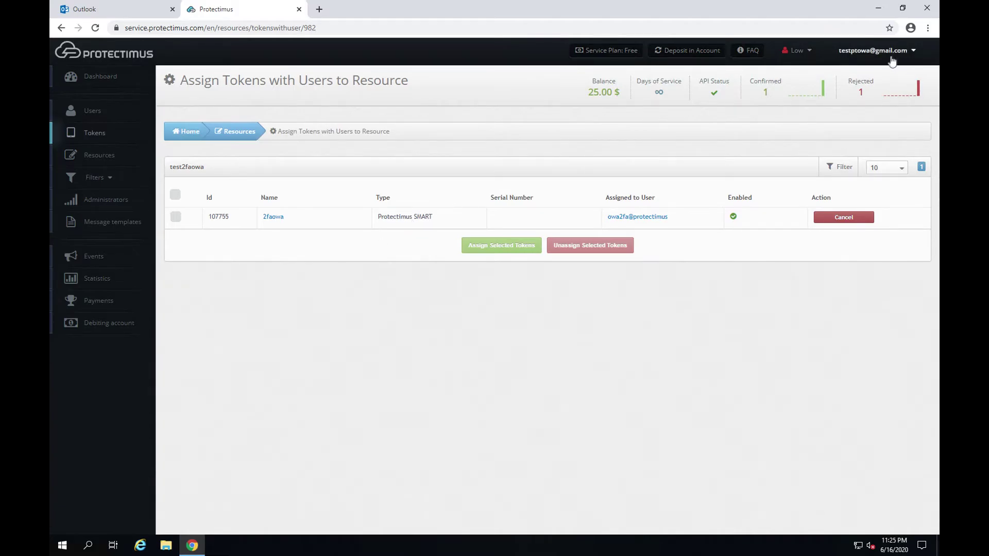
pyautogui.click(880, 9)
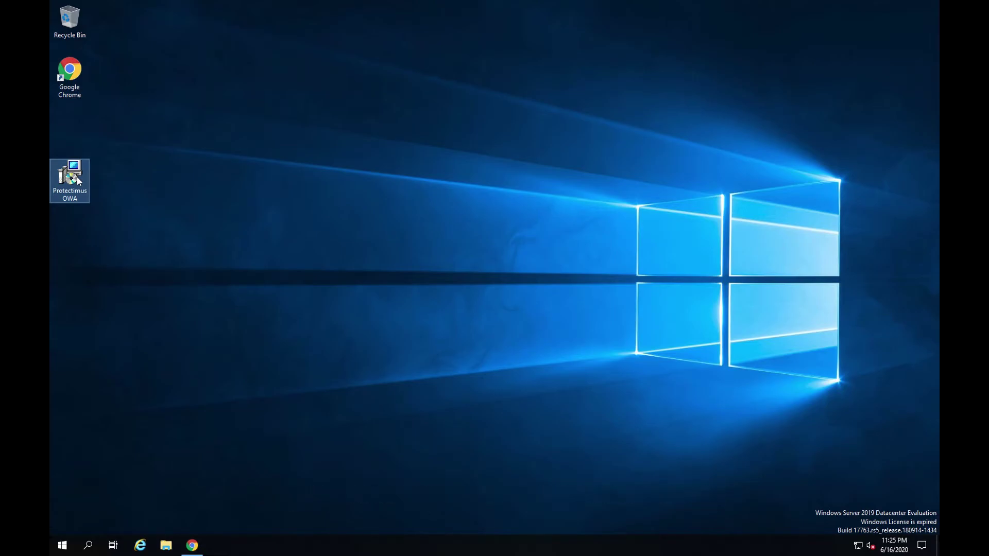
# Launch the Protectimus OWA installer, accept the license and keep the default install folder
pyautogui.doubleClick(71, 185)
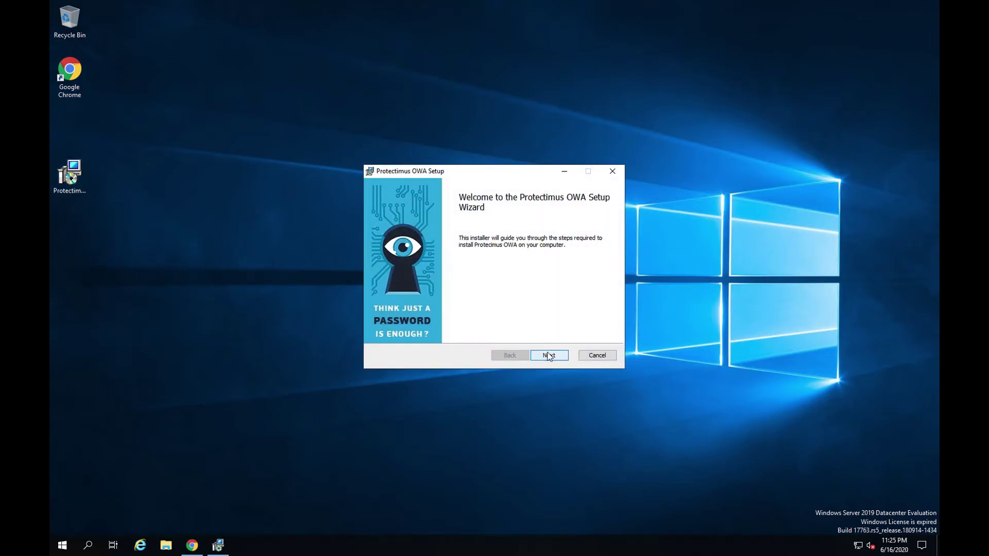
pyautogui.click(548, 354)
pyautogui.click(381, 330)
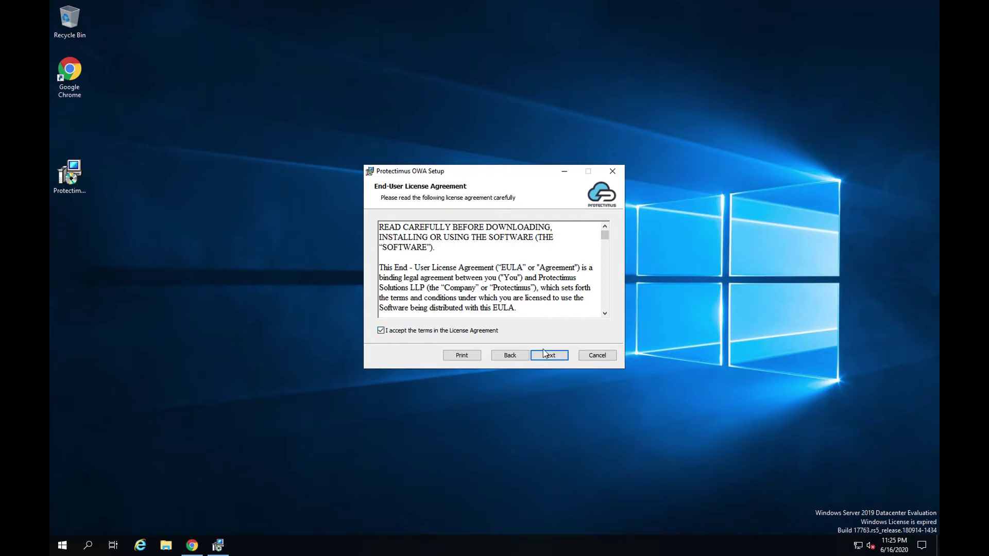
pyautogui.click(548, 354)
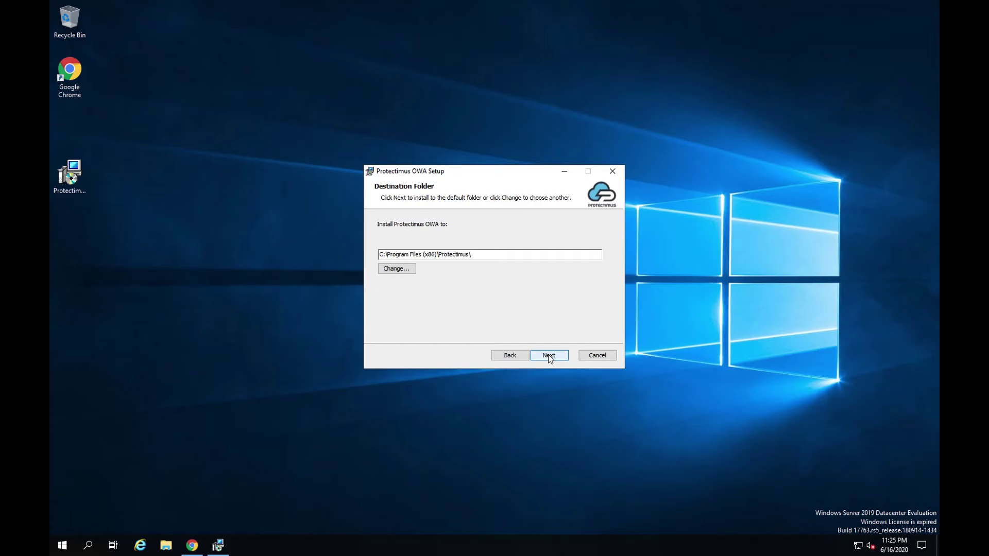
pyautogui.click(547, 355)
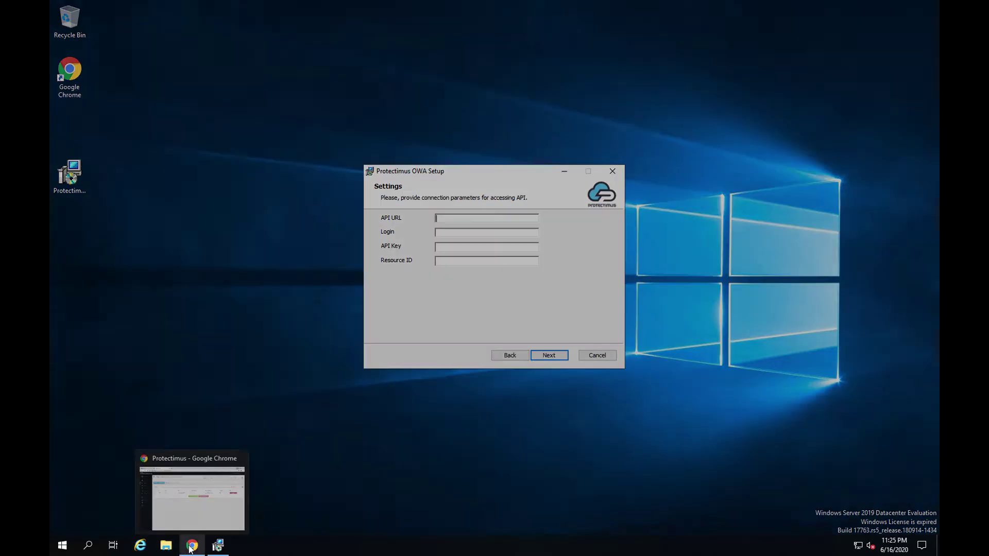
pyautogui.click(191, 546)
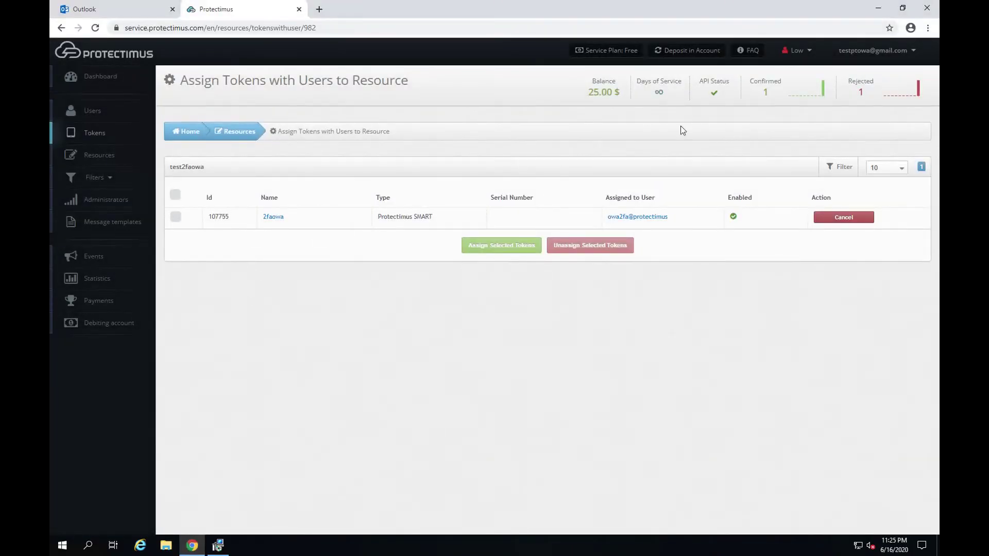
pyautogui.click(863, 53)
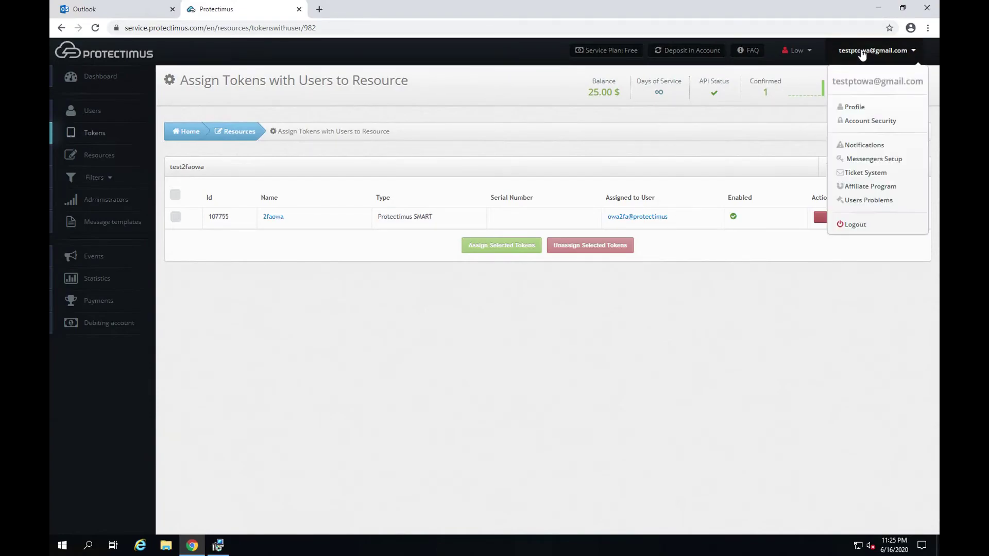
pyautogui.click(851, 110)
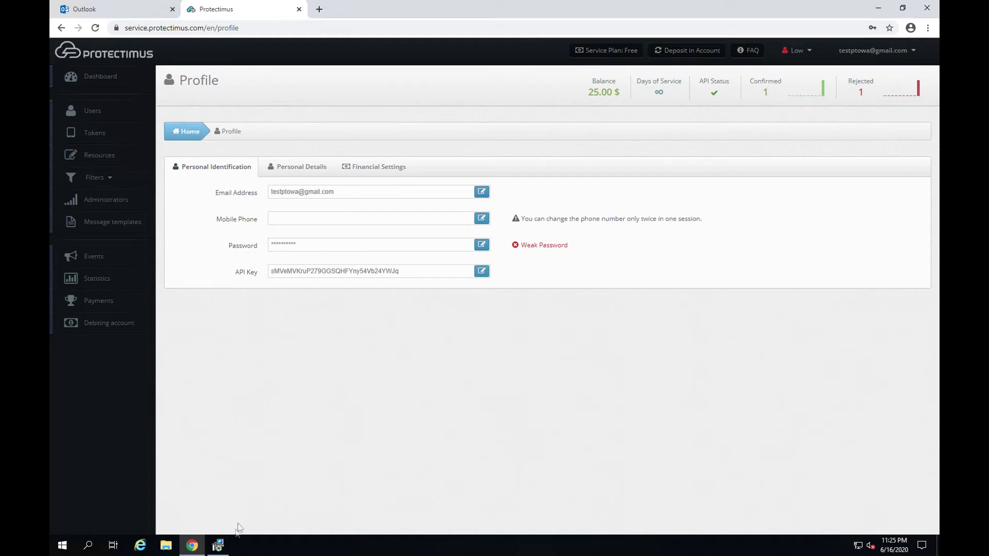
pyautogui.click(218, 545)
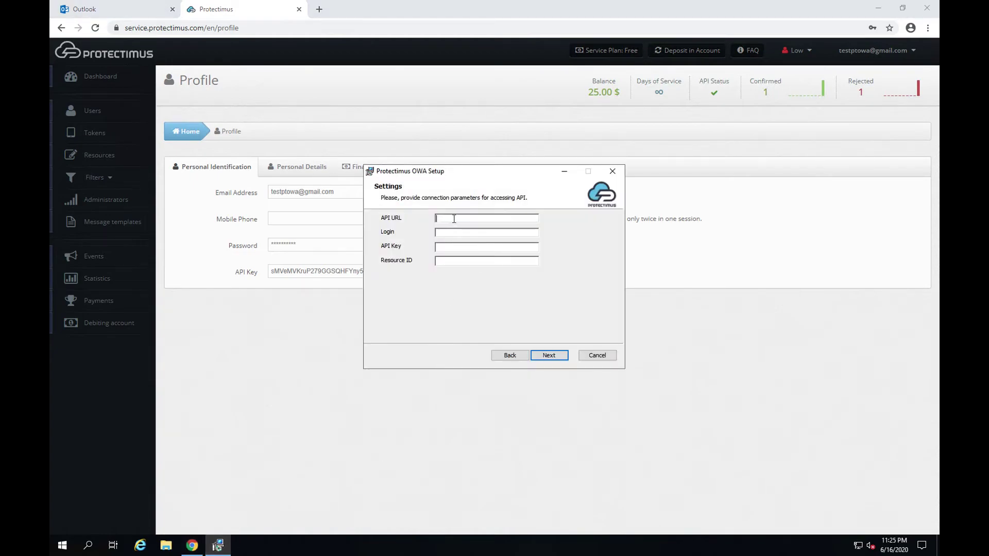
pyautogui.write('http')
pyautogui.write('s://')
pyautogui.write('api.pro')
pyautogui.write('tectimus.com')
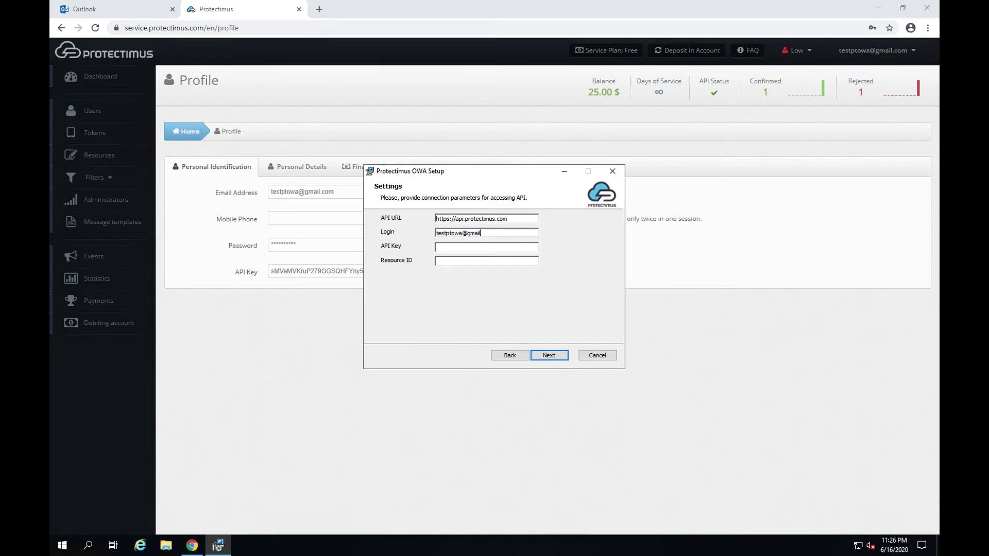
pyautogui.press('Tab')
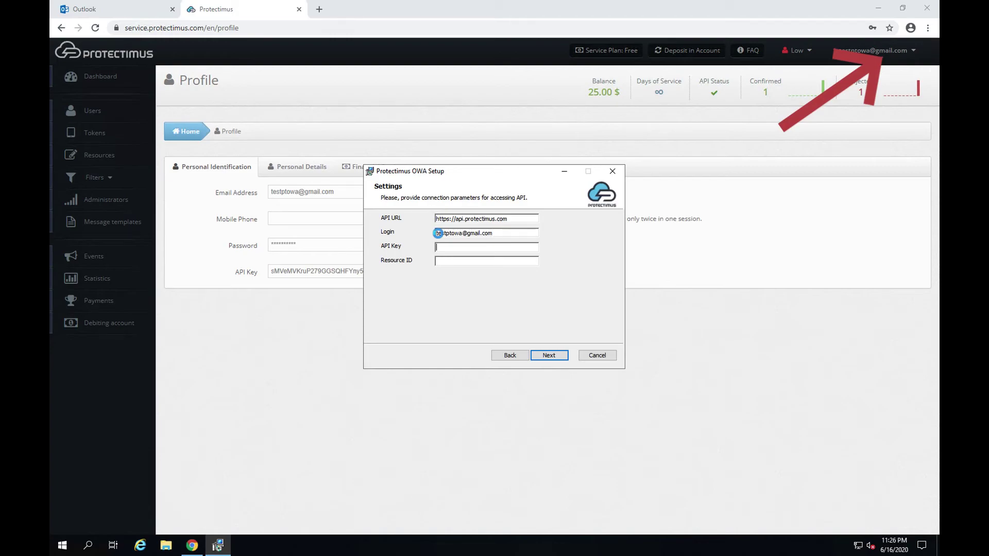
# Copy the API key from the Protectimus profile page into the API Key field
pyautogui.click(328, 270)
pyautogui.doubleClick(328, 271)
pyautogui.hotkey('ctrl', 'c')
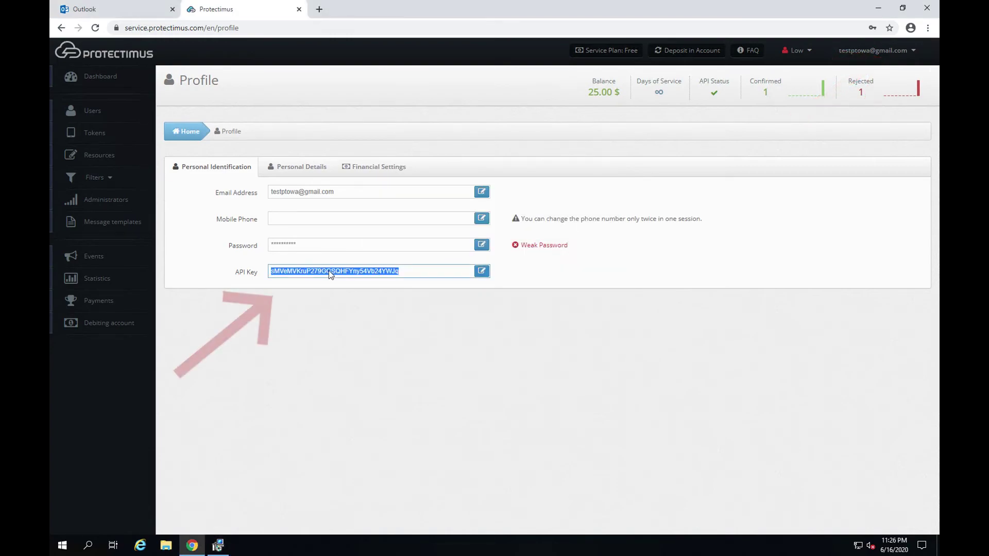
pyautogui.click(218, 546)
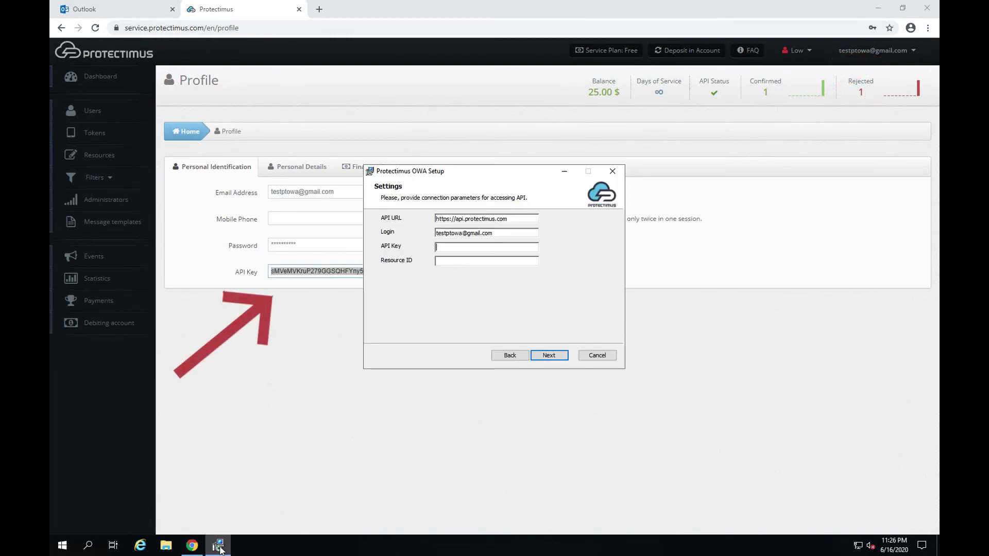
pyautogui.hotkey('ctrl', 'v')
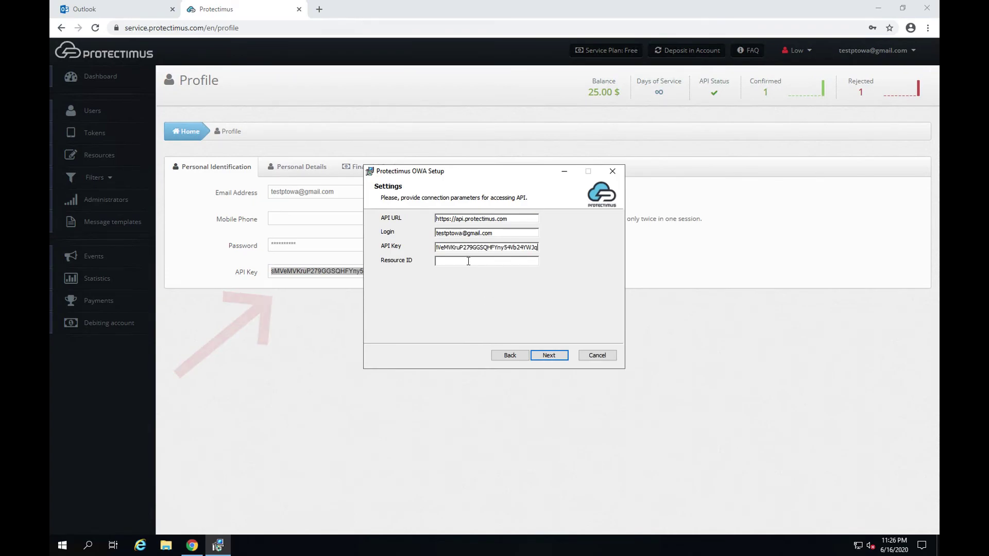
# Enter Resource ID 982 from the Resources page and complete the installation
pyautogui.click(235, 339)
pyautogui.click(109, 163)
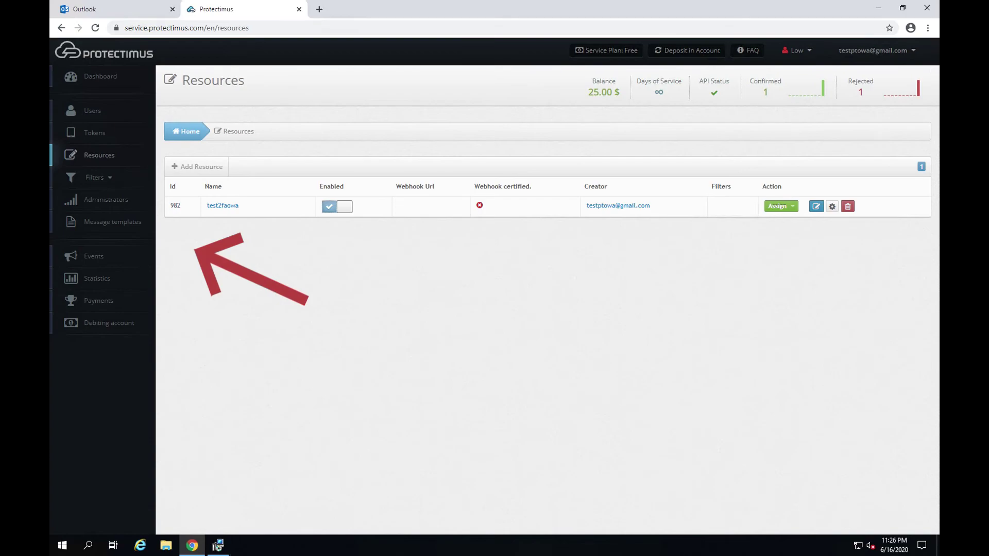
pyautogui.click(218, 545)
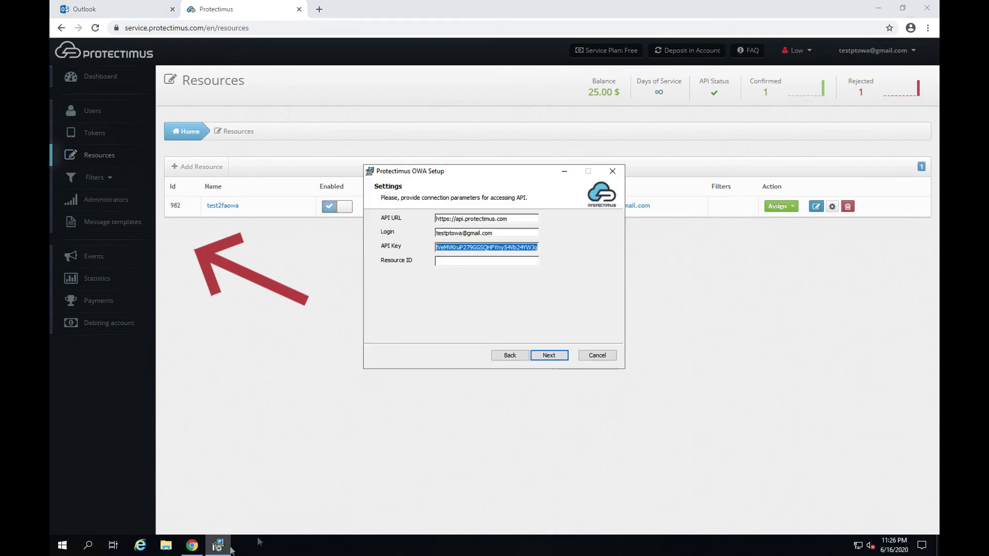
pyautogui.click(449, 261)
pyautogui.write('982')
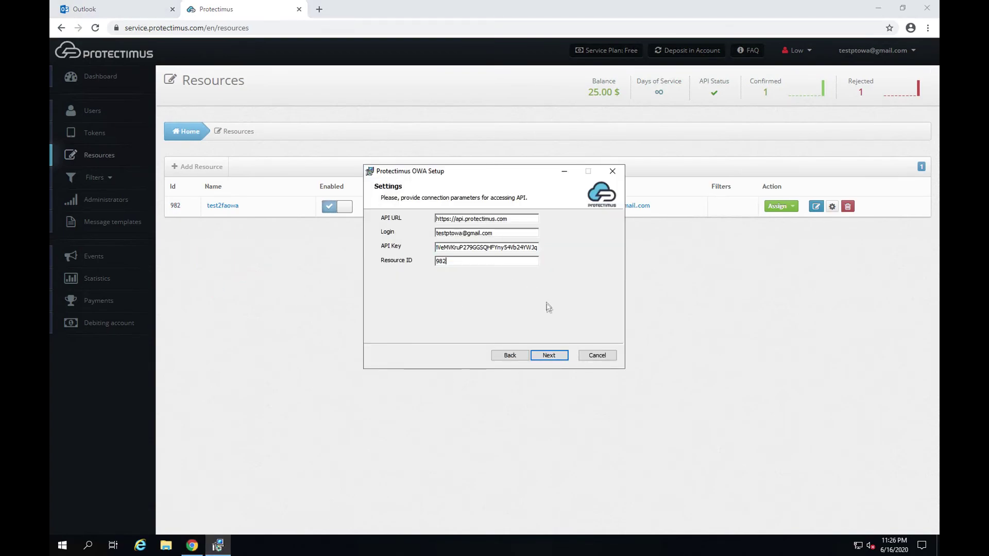
pyautogui.click(549, 356)
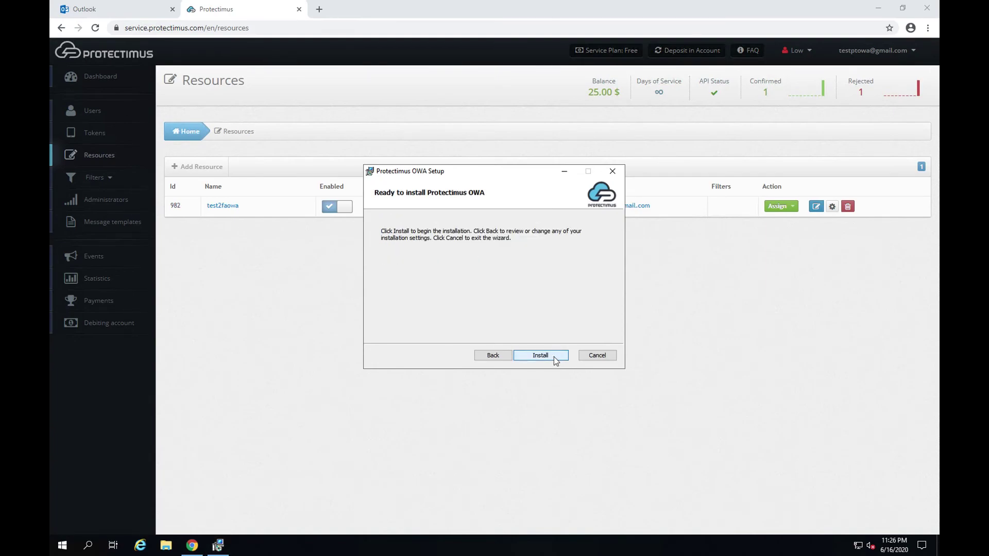
pyautogui.click(555, 357)
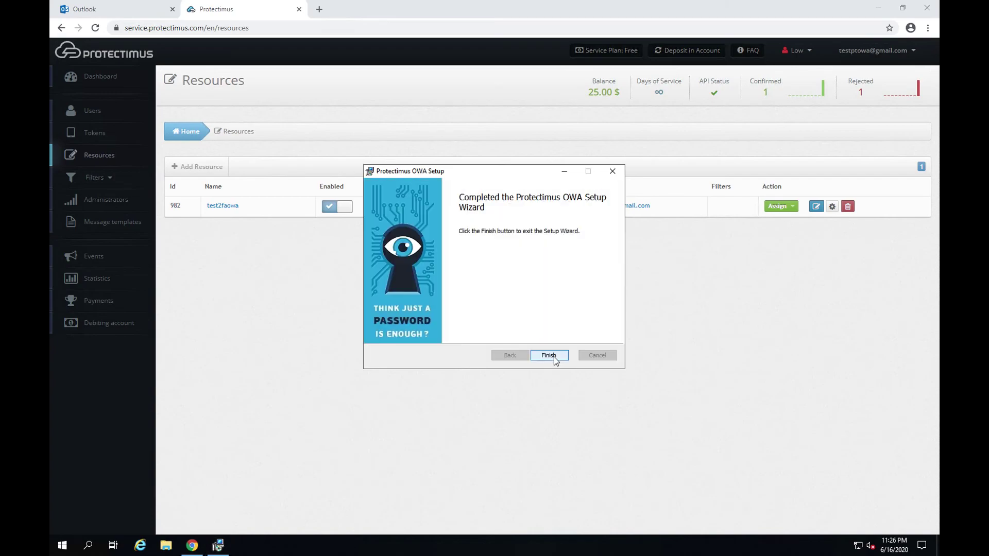
pyautogui.click(549, 356)
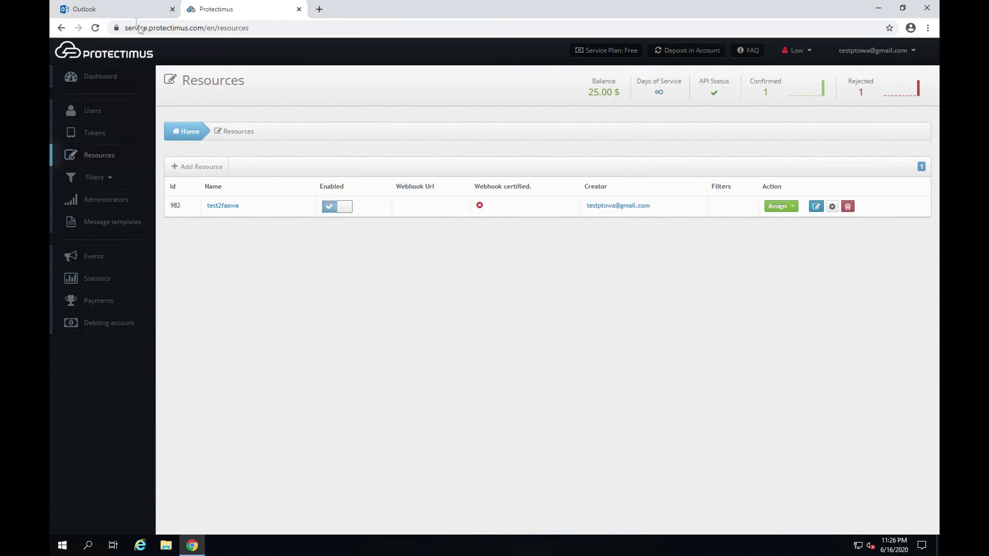
# On the Outlook Web App tab, sign in with the account password
pyautogui.click(123, 10)
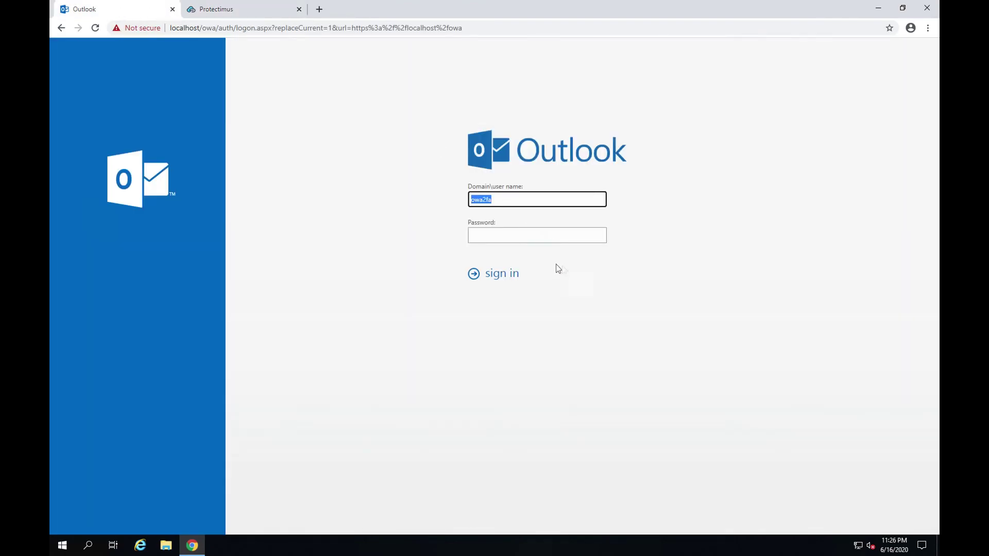
pyautogui.click(502, 235)
pyautogui.write('•')
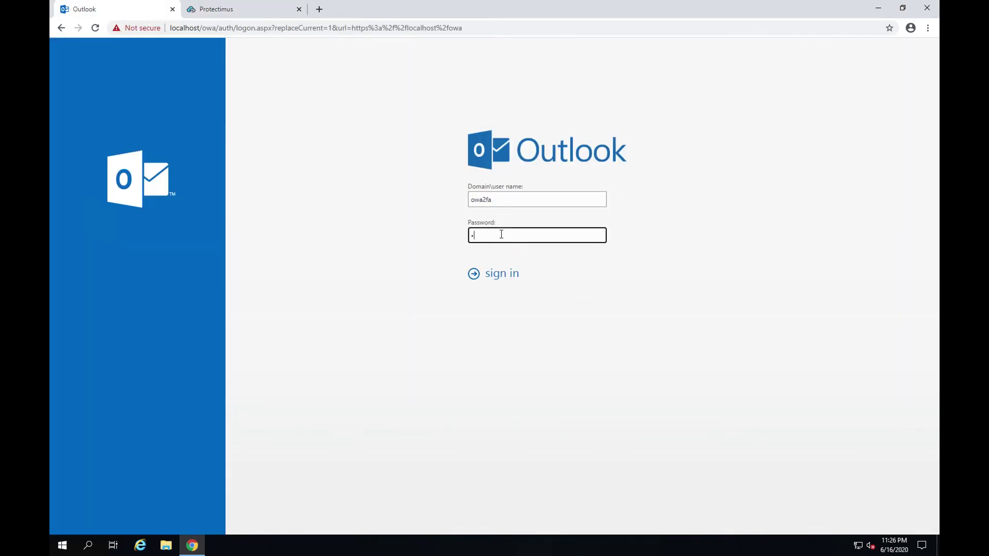
pyautogui.write('•••••••')
pyautogui.click(498, 280)
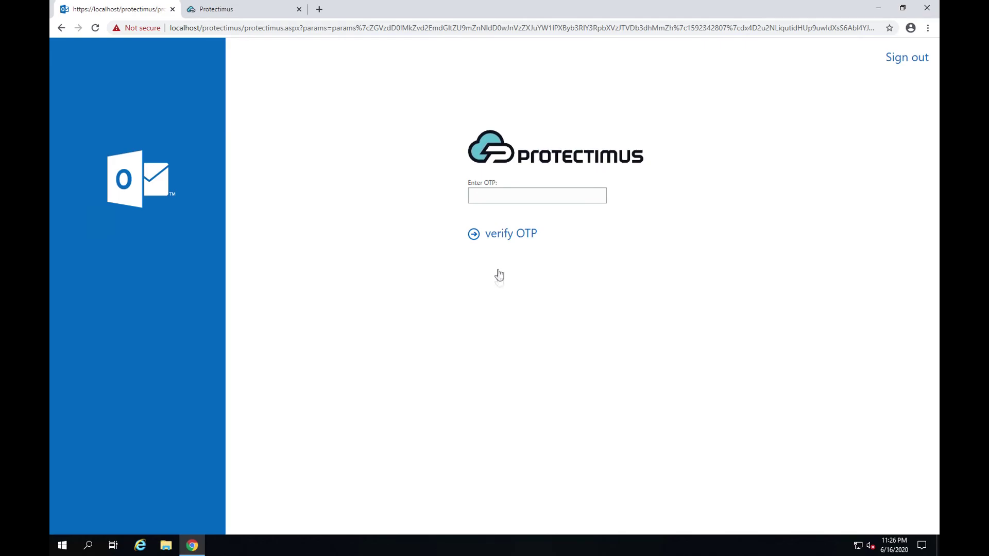
# Submit an invalid one-time password, then enter the correct code and verify it
pyautogui.click(490, 196)
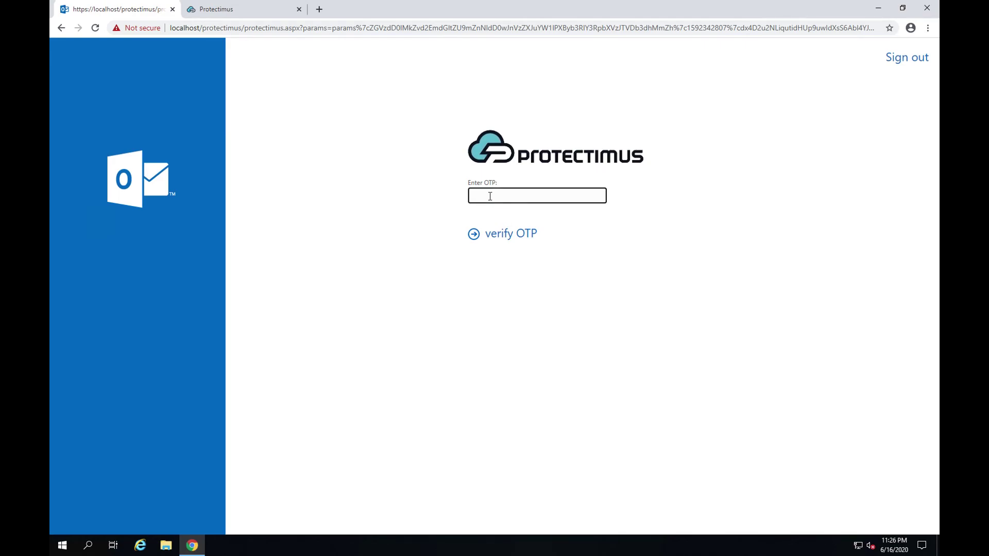
pyautogui.write('wrong otp')
pyautogui.click(507, 235)
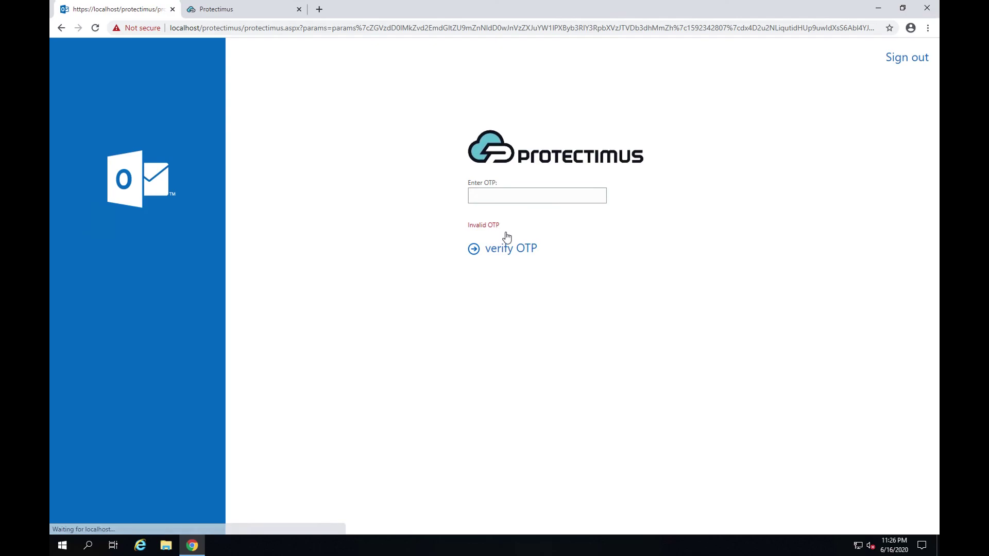
pyautogui.click(497, 195)
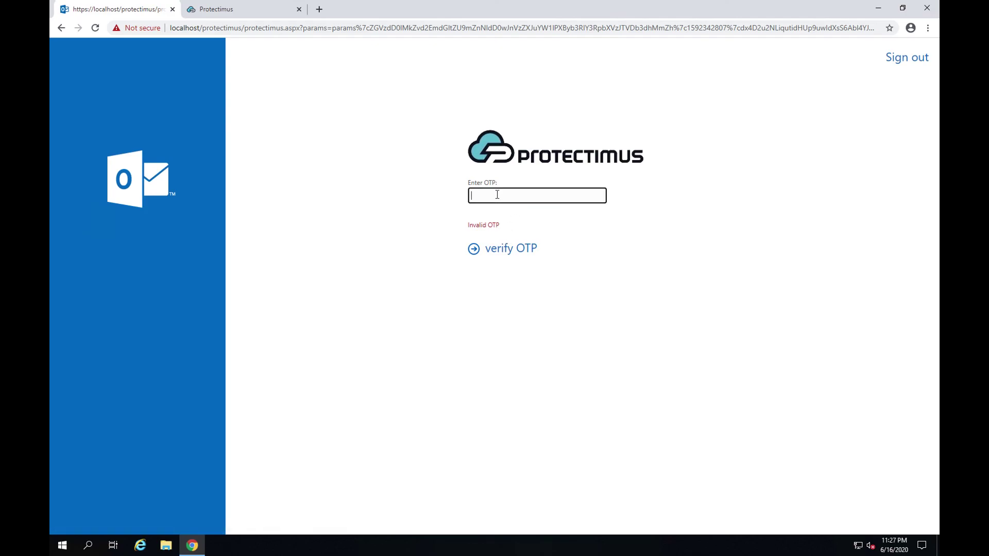
pyautogui.click(501, 253)
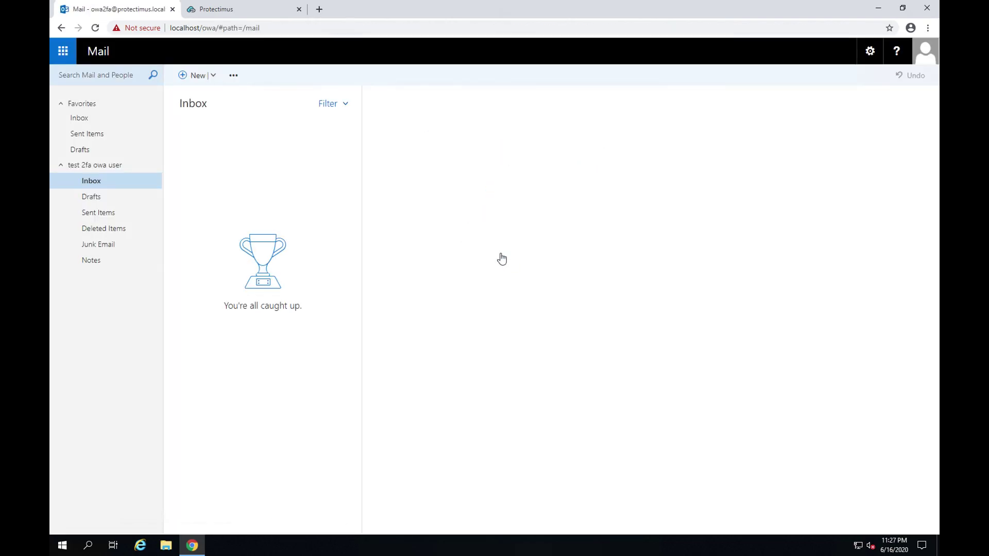
# Open the Inbox under Favorites, which shows 'You're all caught up.'
pyautogui.click(85, 120)
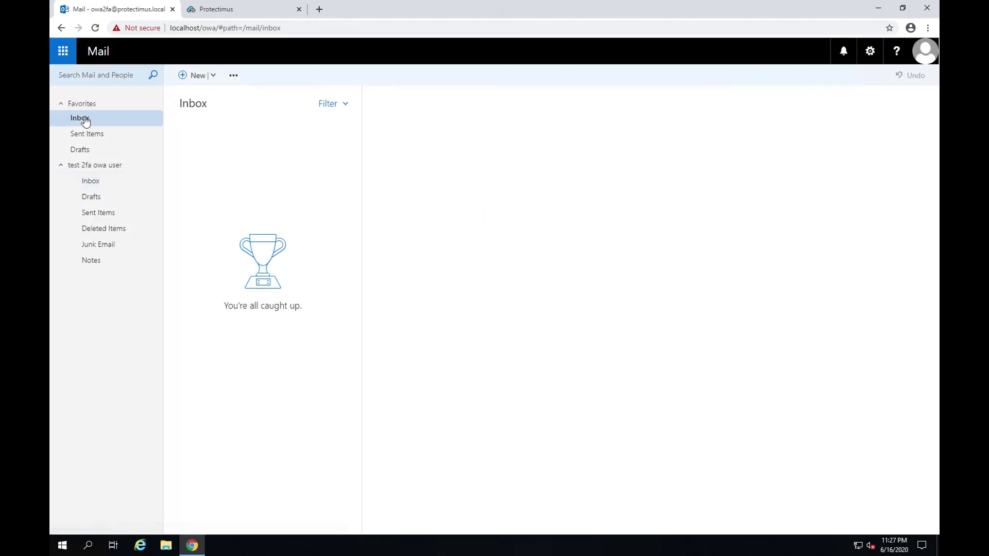